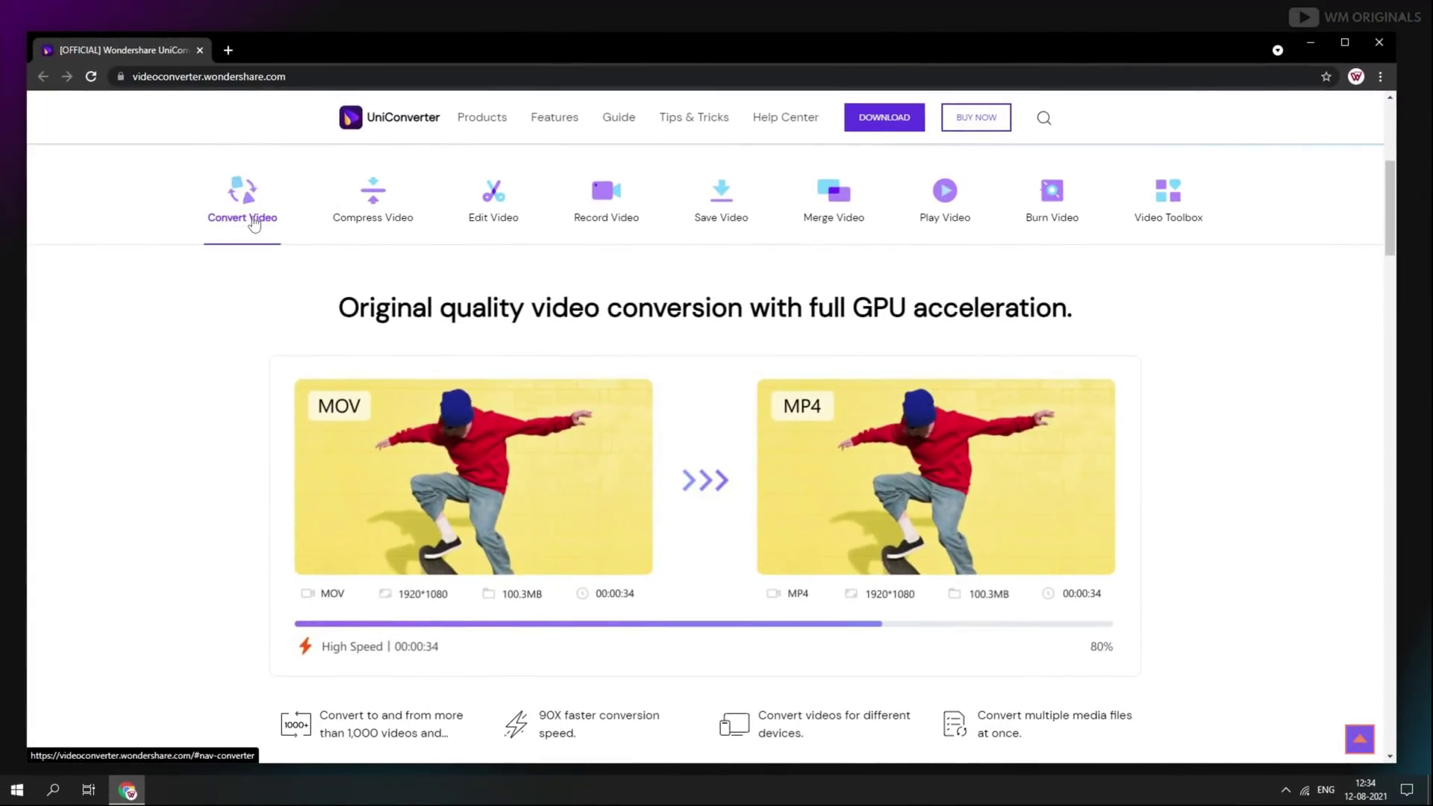
Browse the site's Compress, Edit, Record, DVD Burn and Video Toolbox feature showcases.
left_click(368, 216)
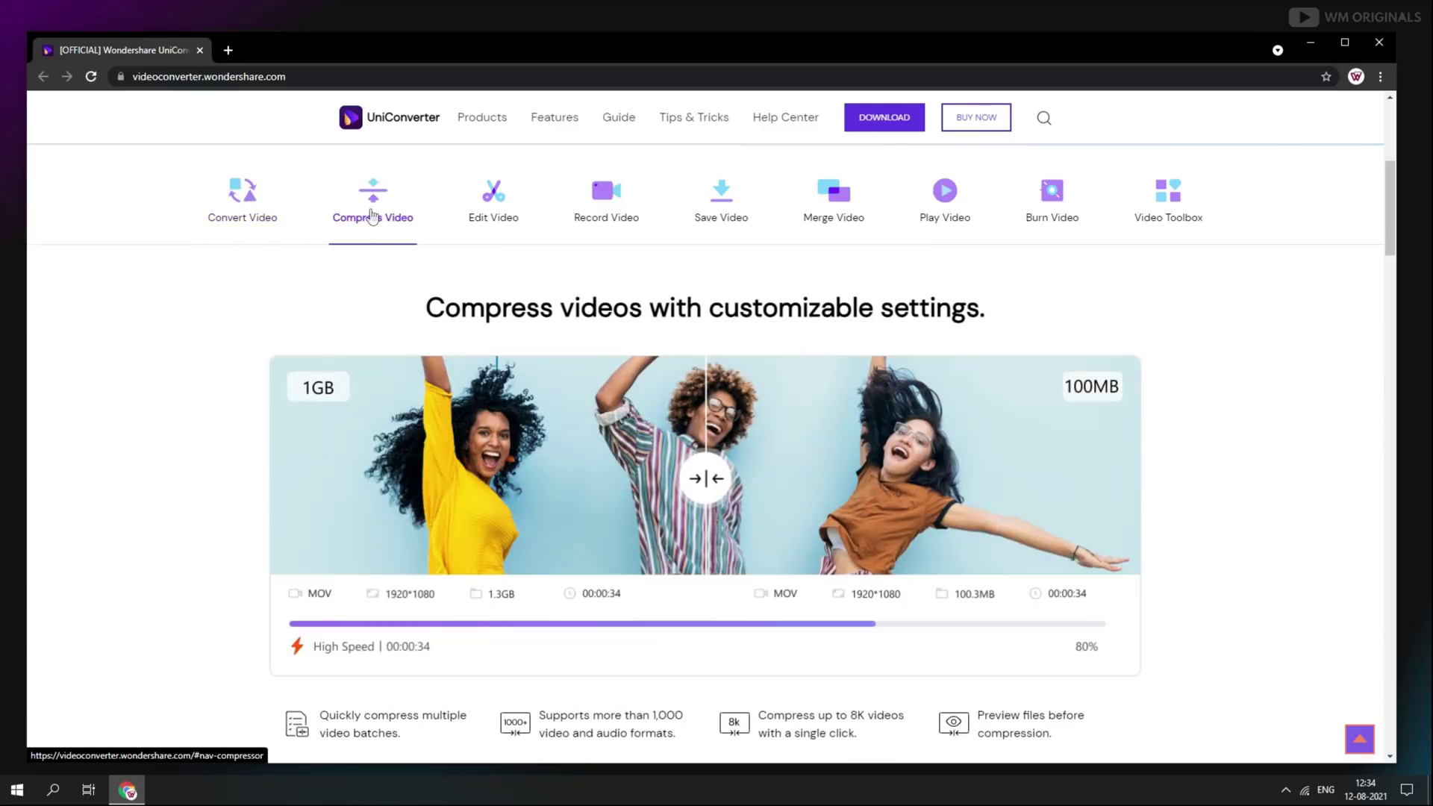
left_click(495, 198)
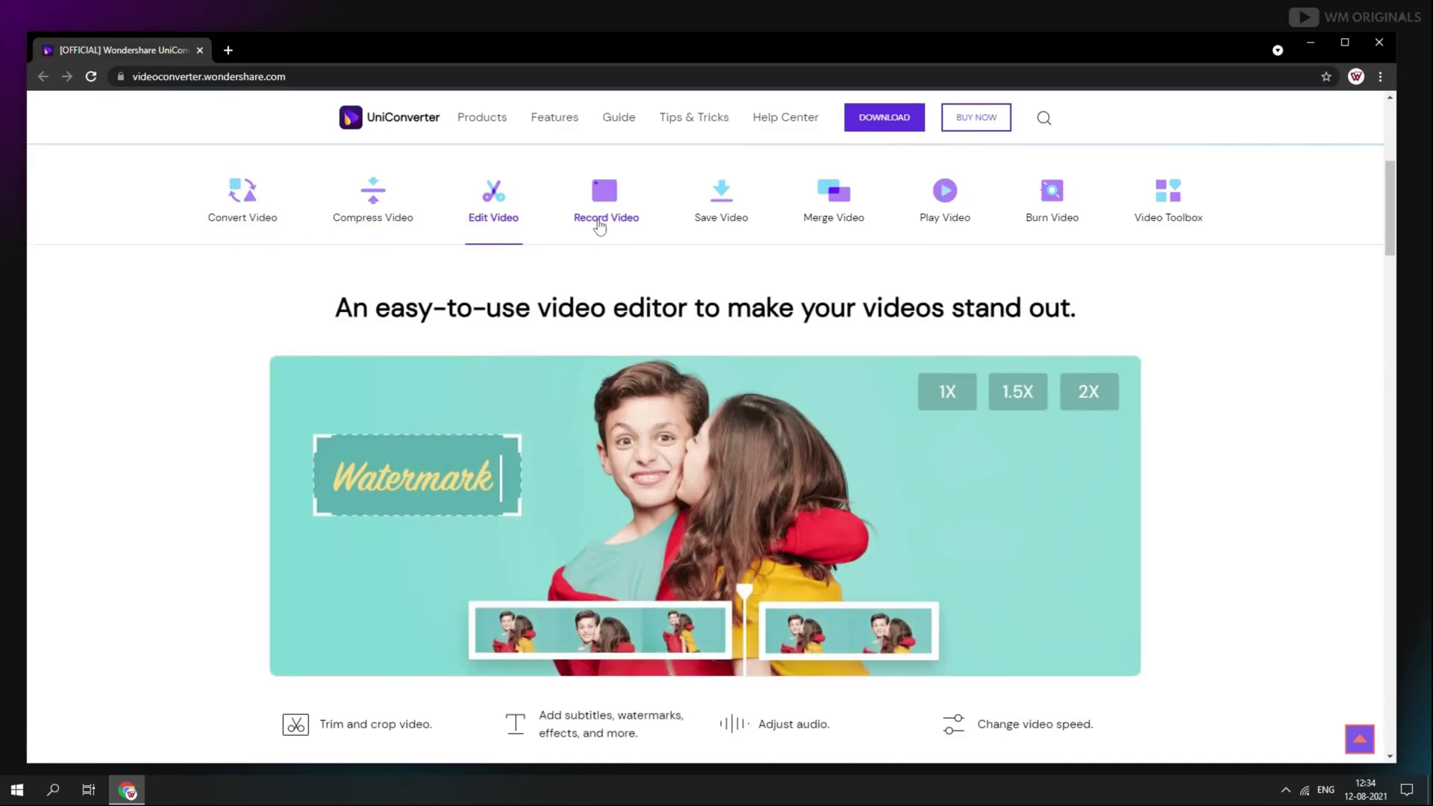
left_click(600, 222)
left_click(1051, 196)
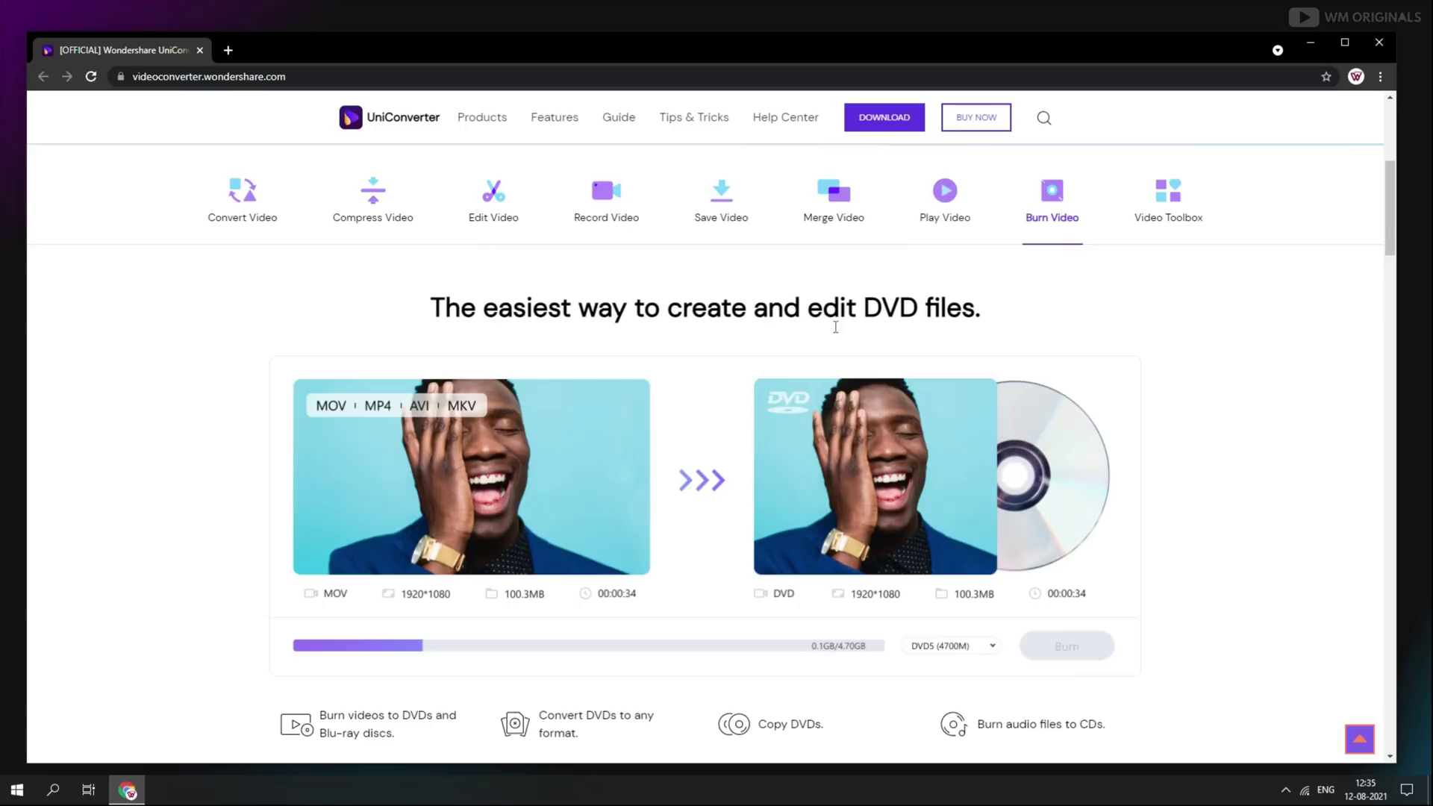
left_click(1158, 206)
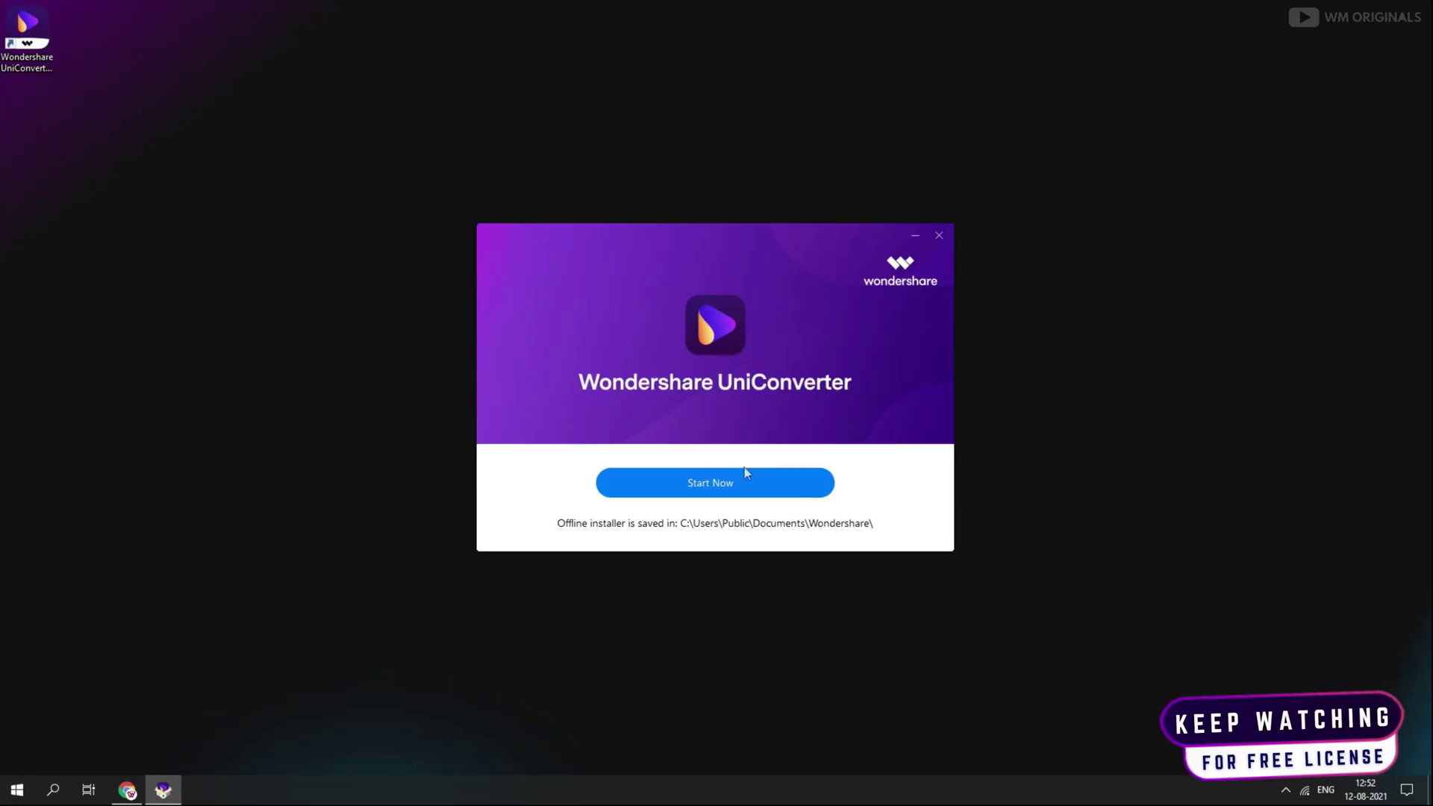
Launch UniConverter and add Video Compressor, Video Editor and Screen Recorder to the home Favorites.
left_click(710, 484)
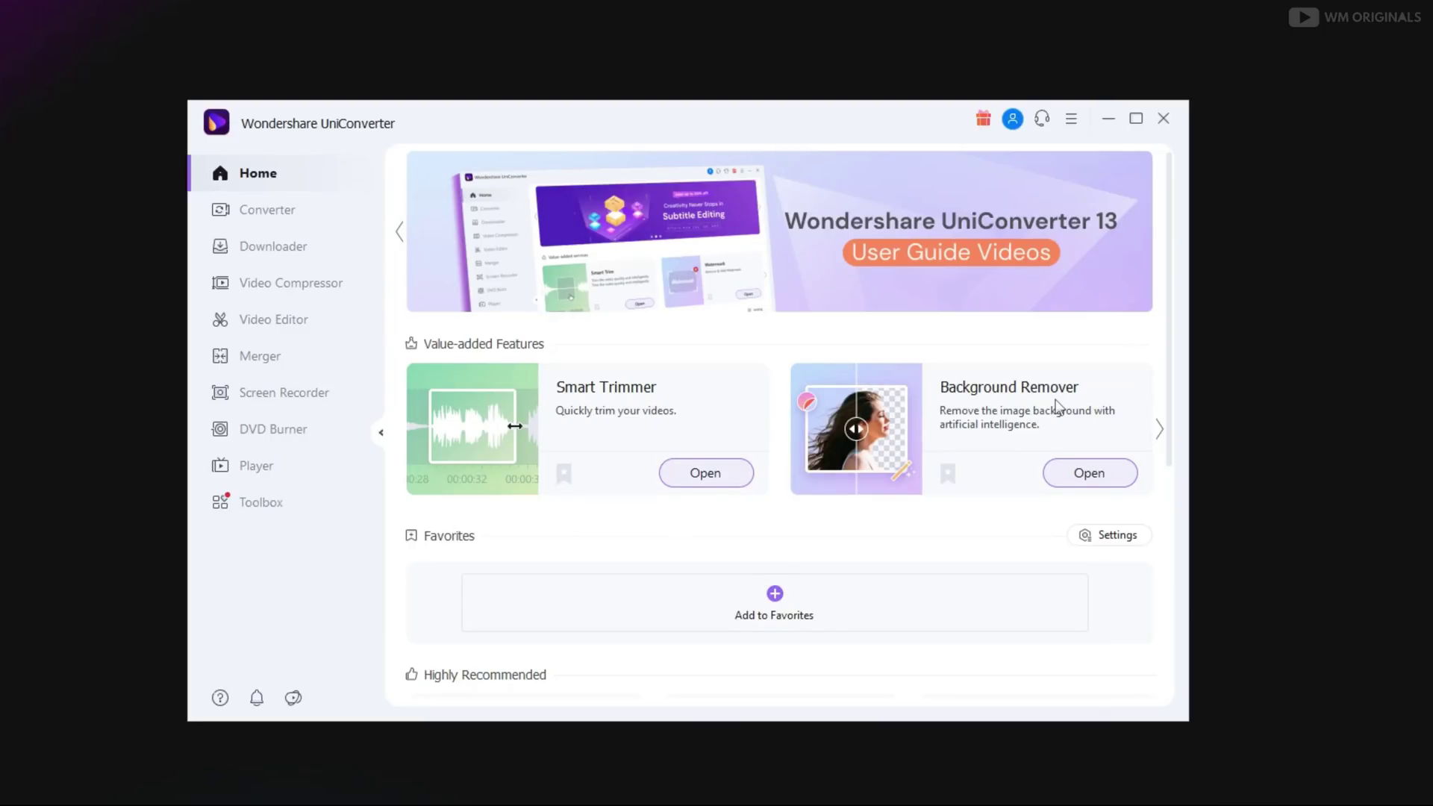
left_click(1146, 435)
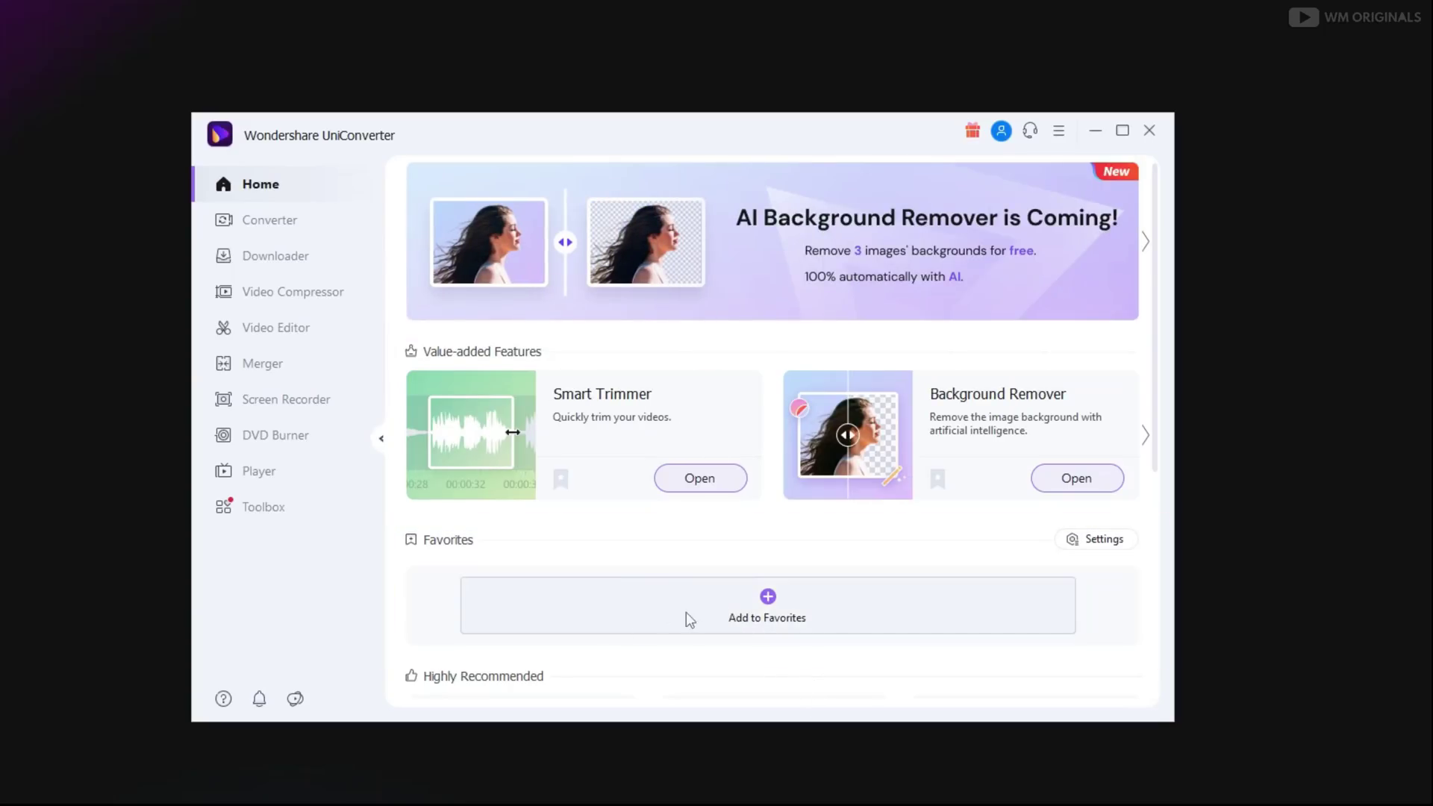
left_click(780, 618)
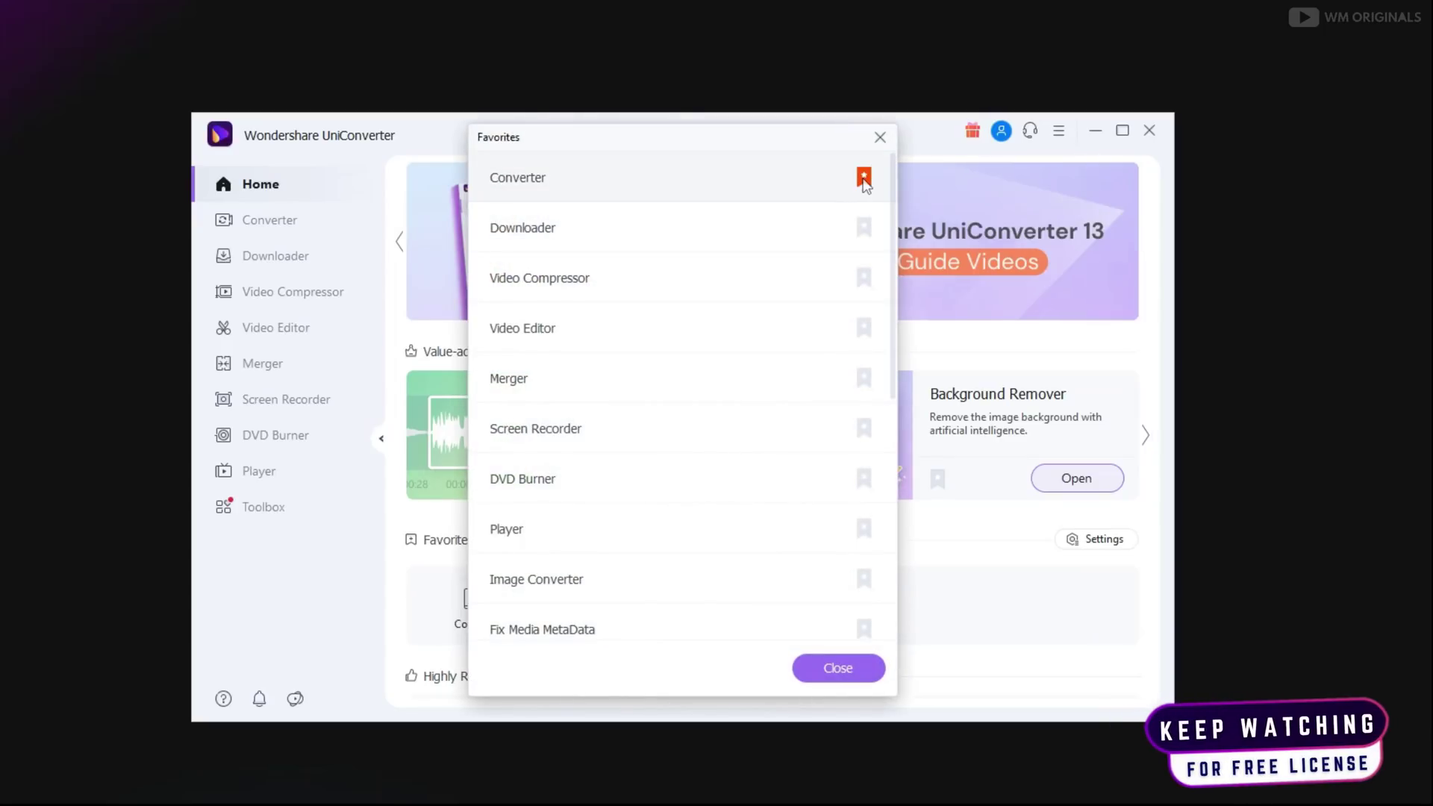
left_click(864, 278)
left_click(864, 327)
left_click(864, 428)
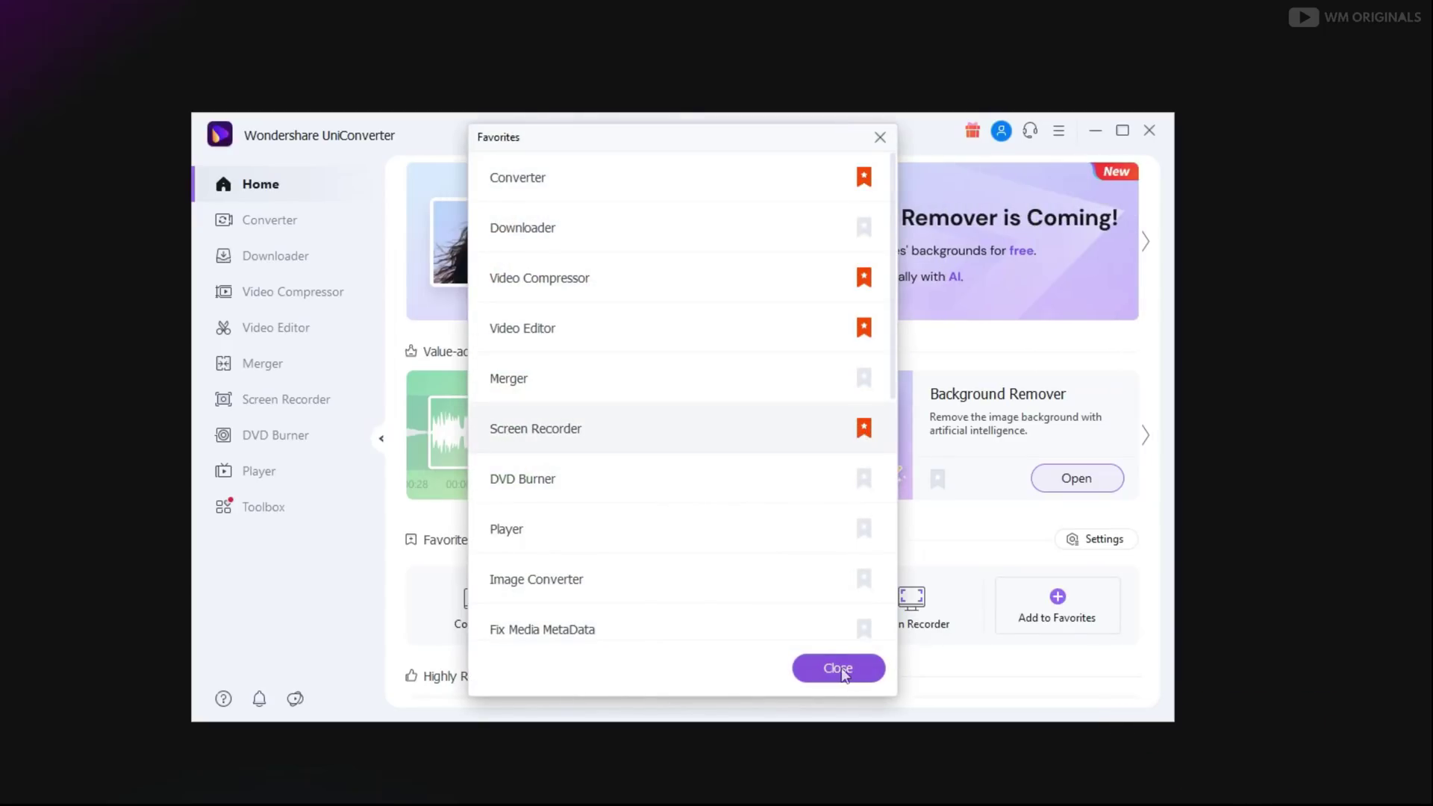
left_click(839, 668)
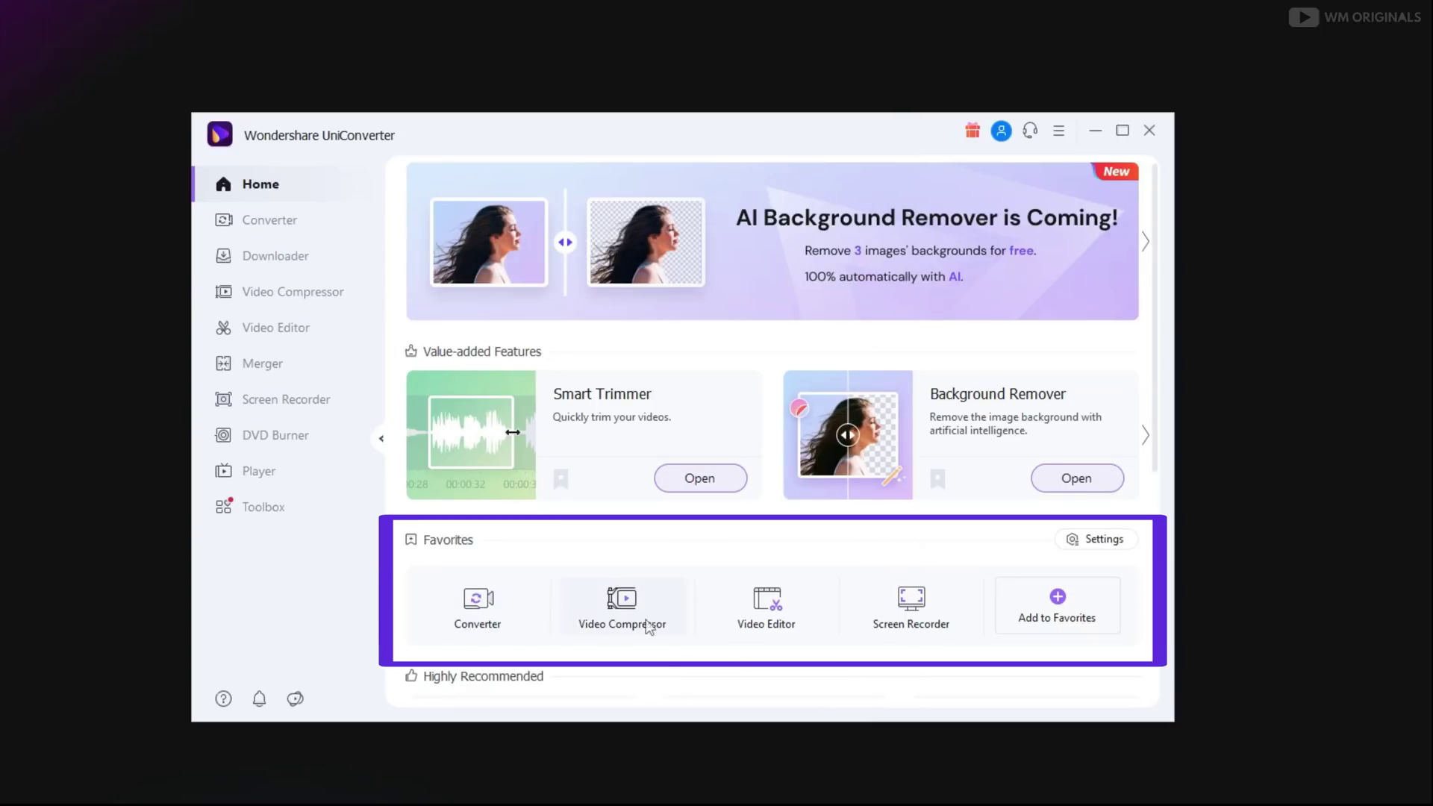
left_click_drag(1158, 418, 1160, 616)
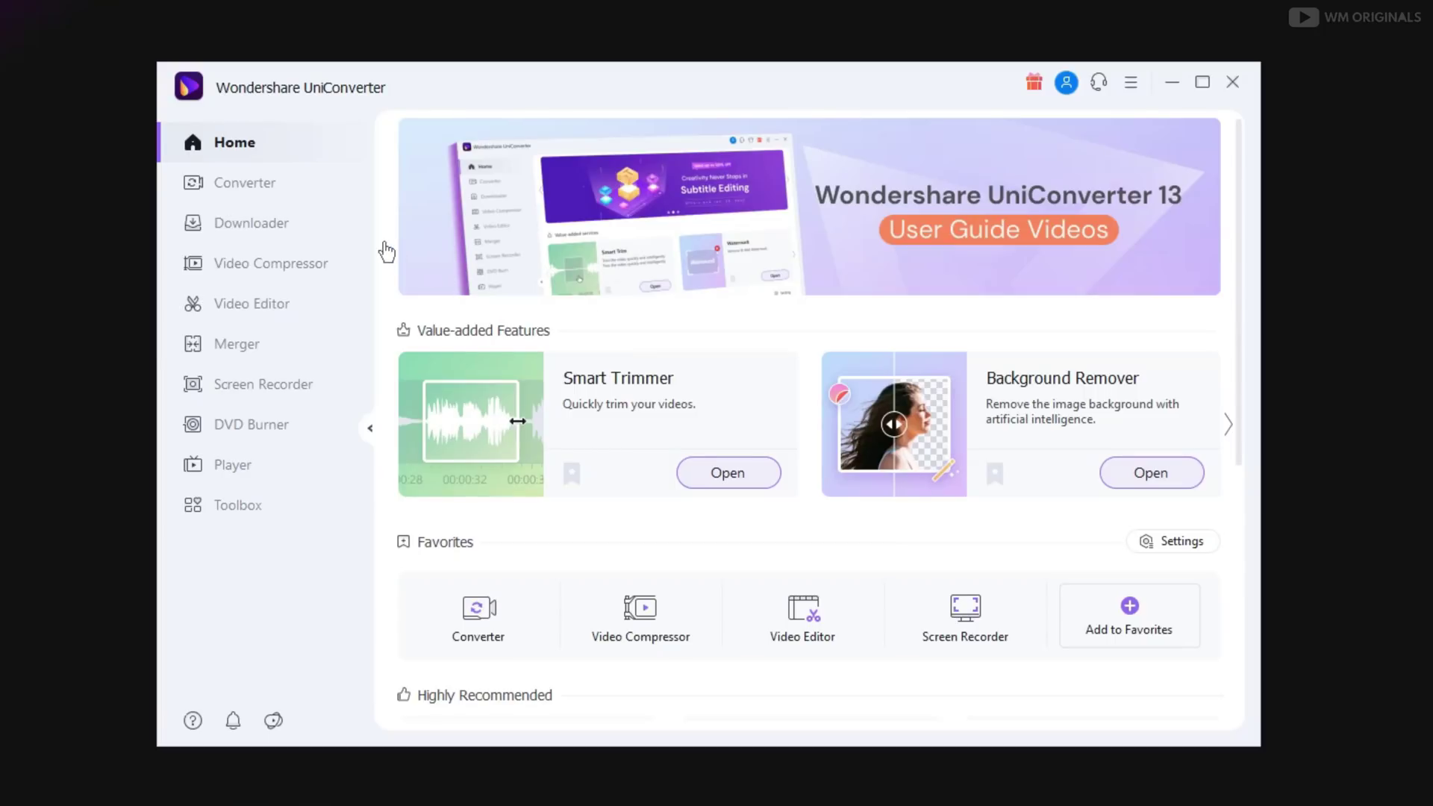
In Converter, keep both High Speed Conversion acceleration options enabled.
left_click(295, 196)
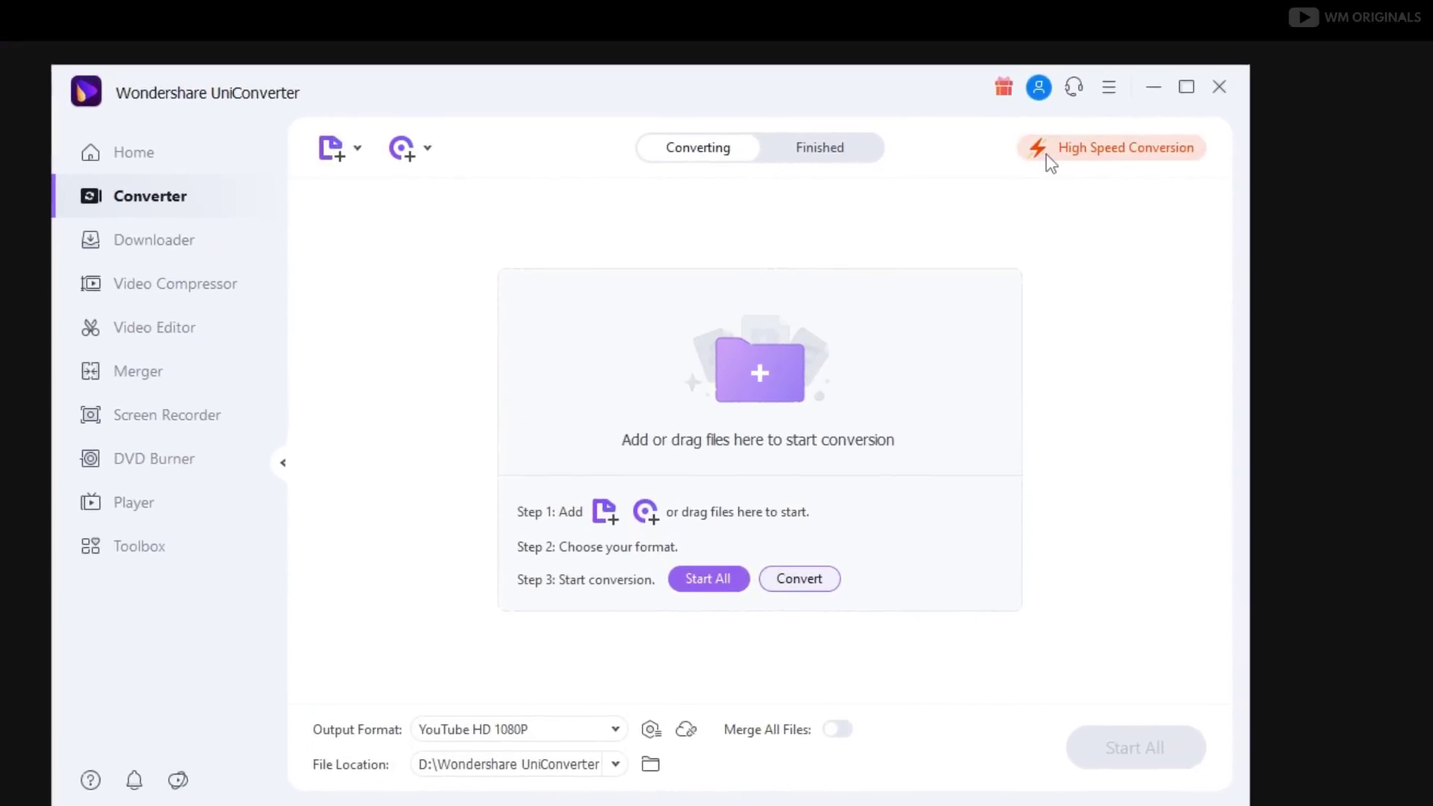
left_click(1056, 144)
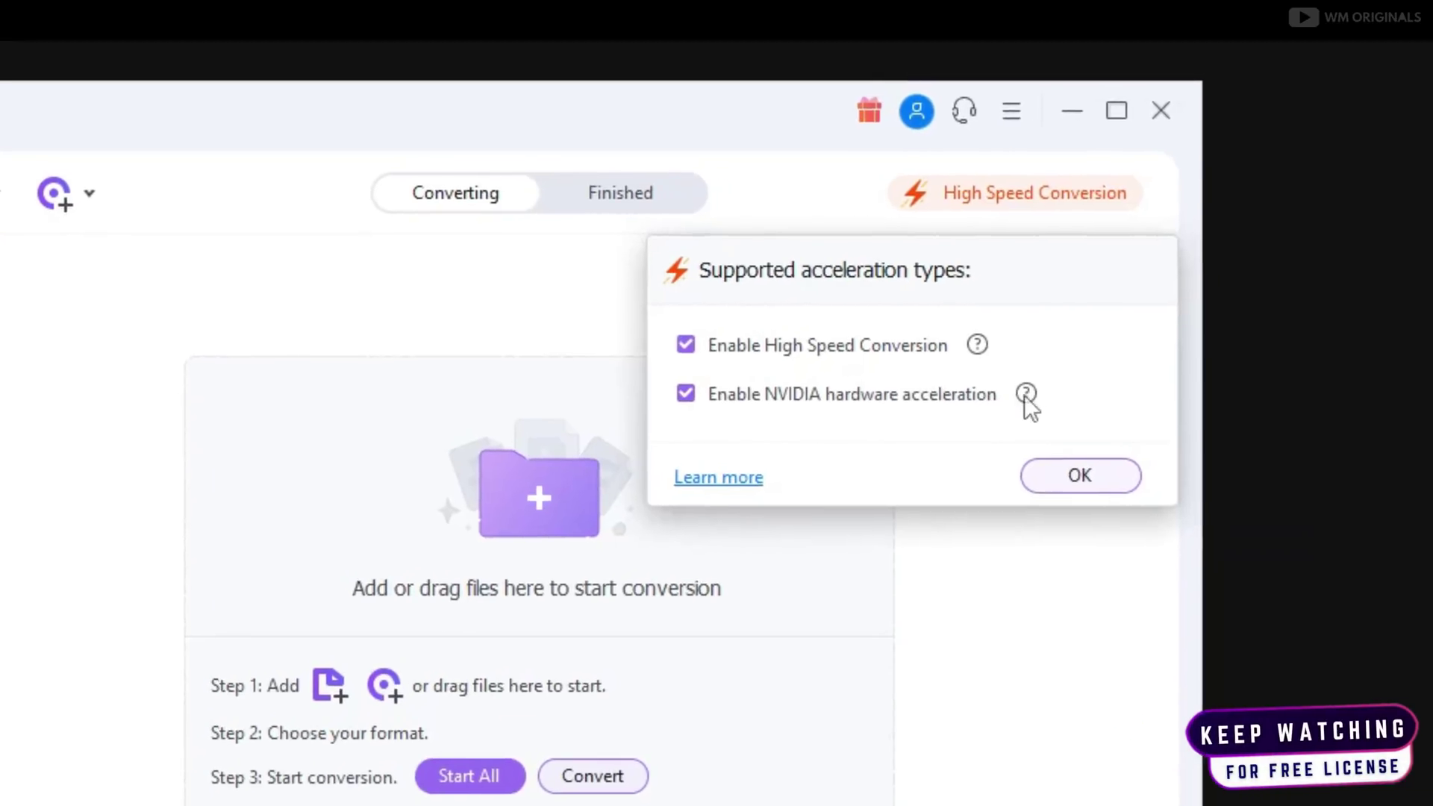
mouse_move(1048, 374)
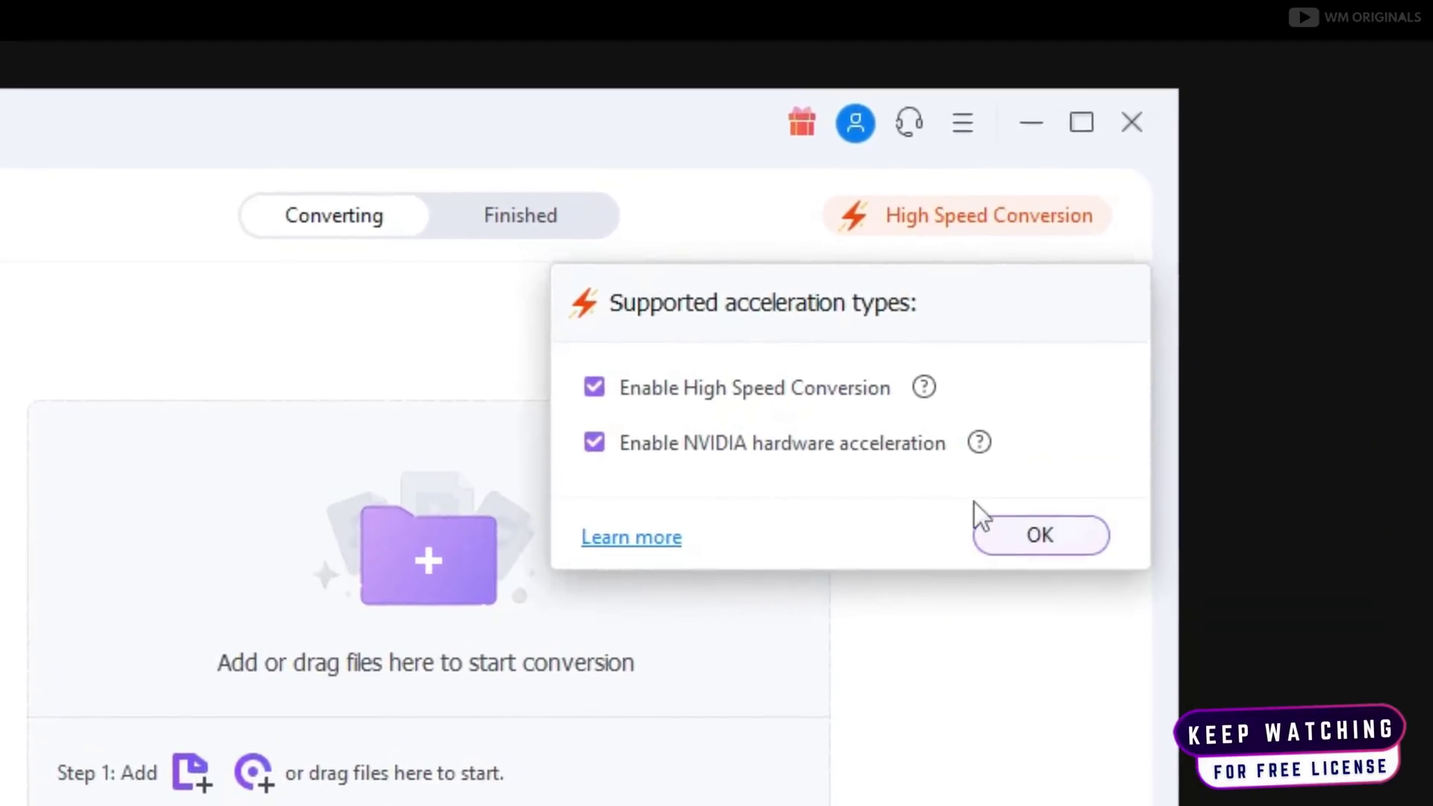
left_click(1077, 510)
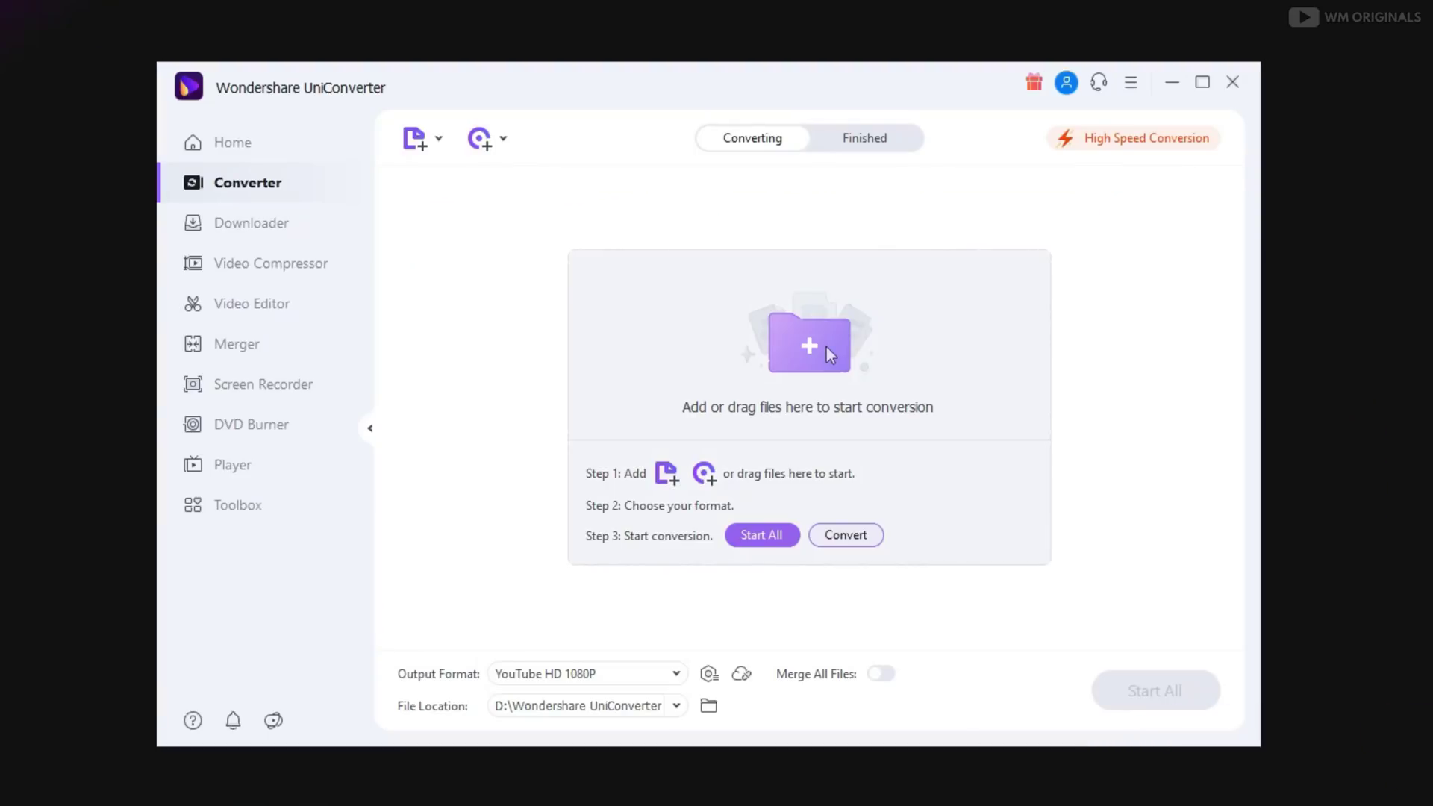
Add the Best of Windows 10 October 2020 Update video and open its output quality settings.
left_click(826, 348)
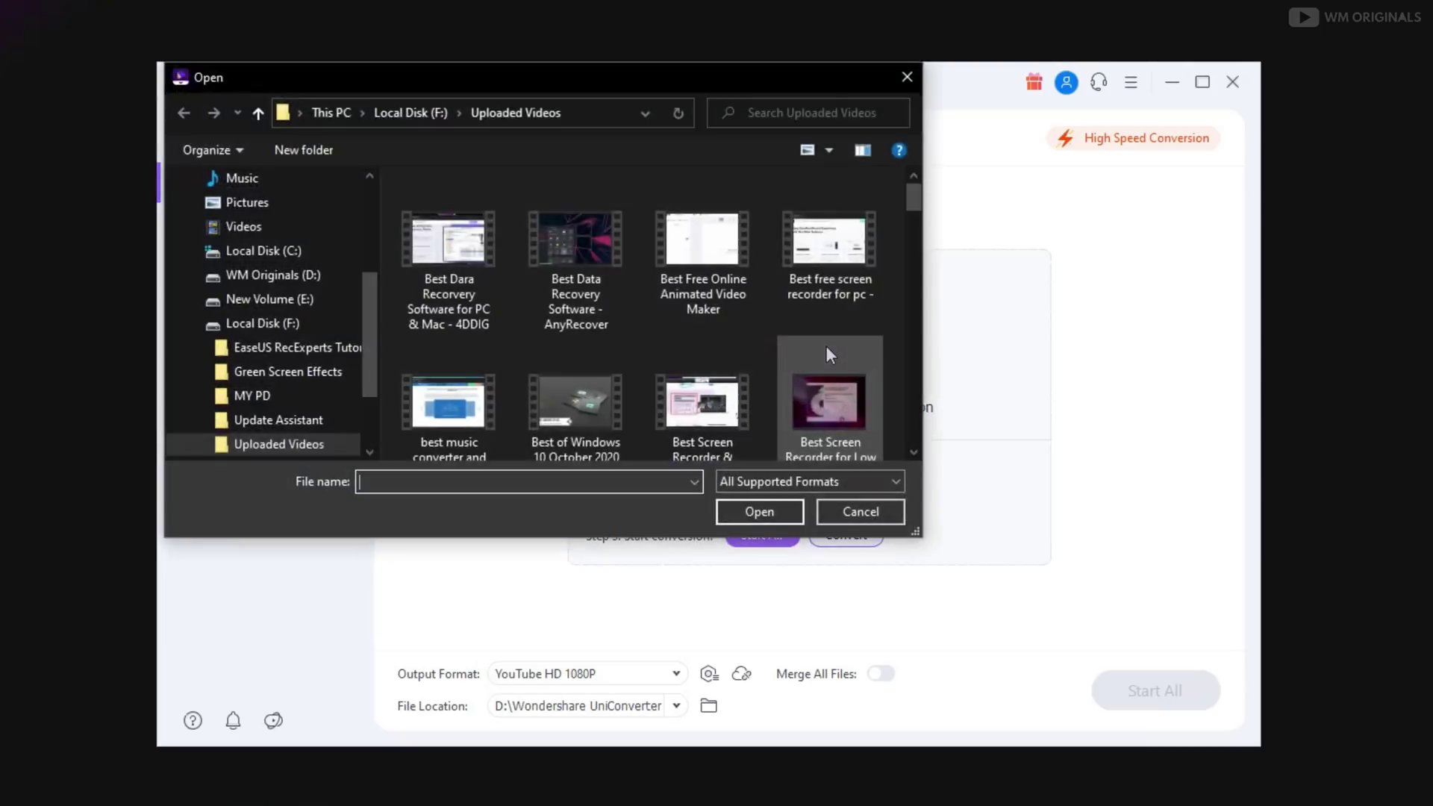
double_click(566, 413)
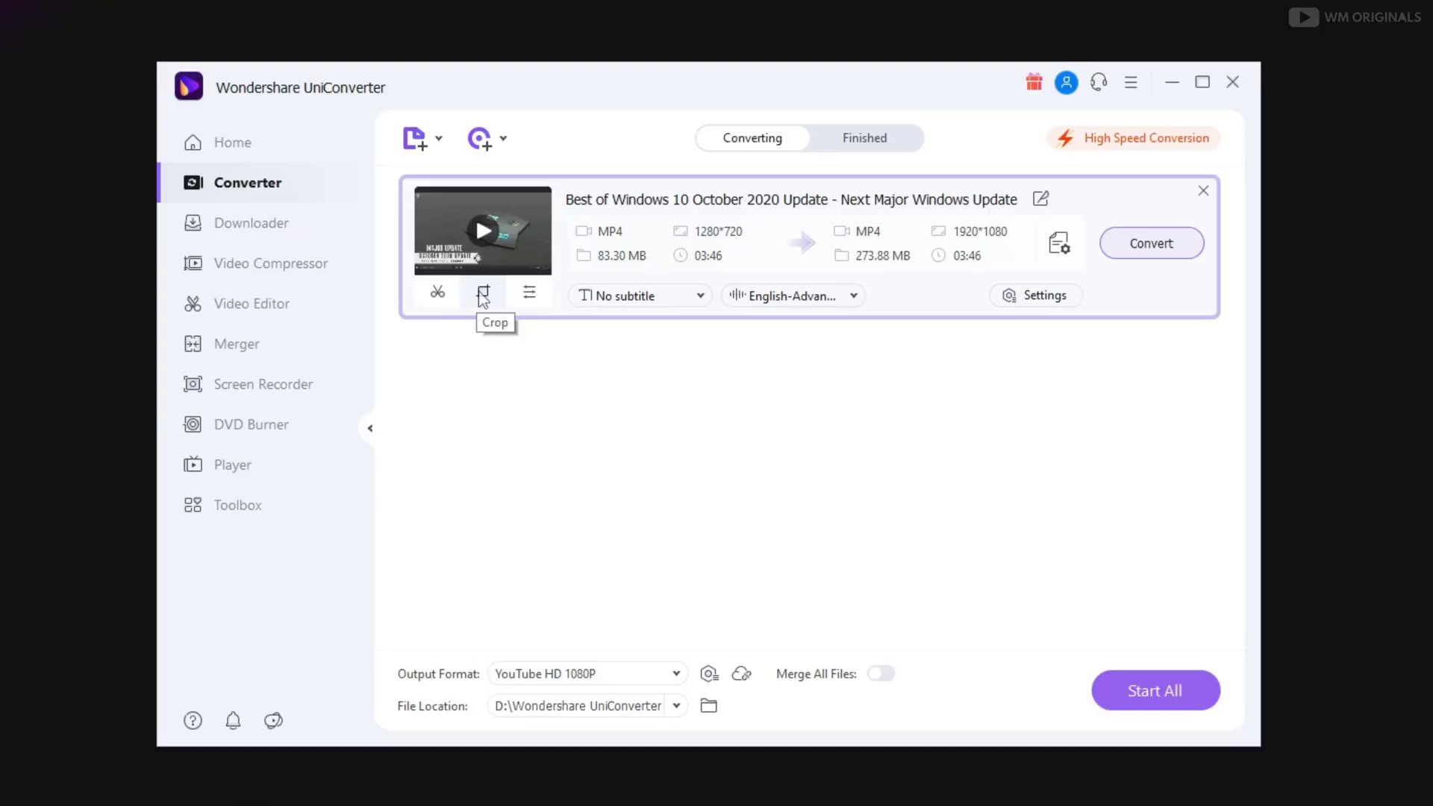
left_click(605, 298)
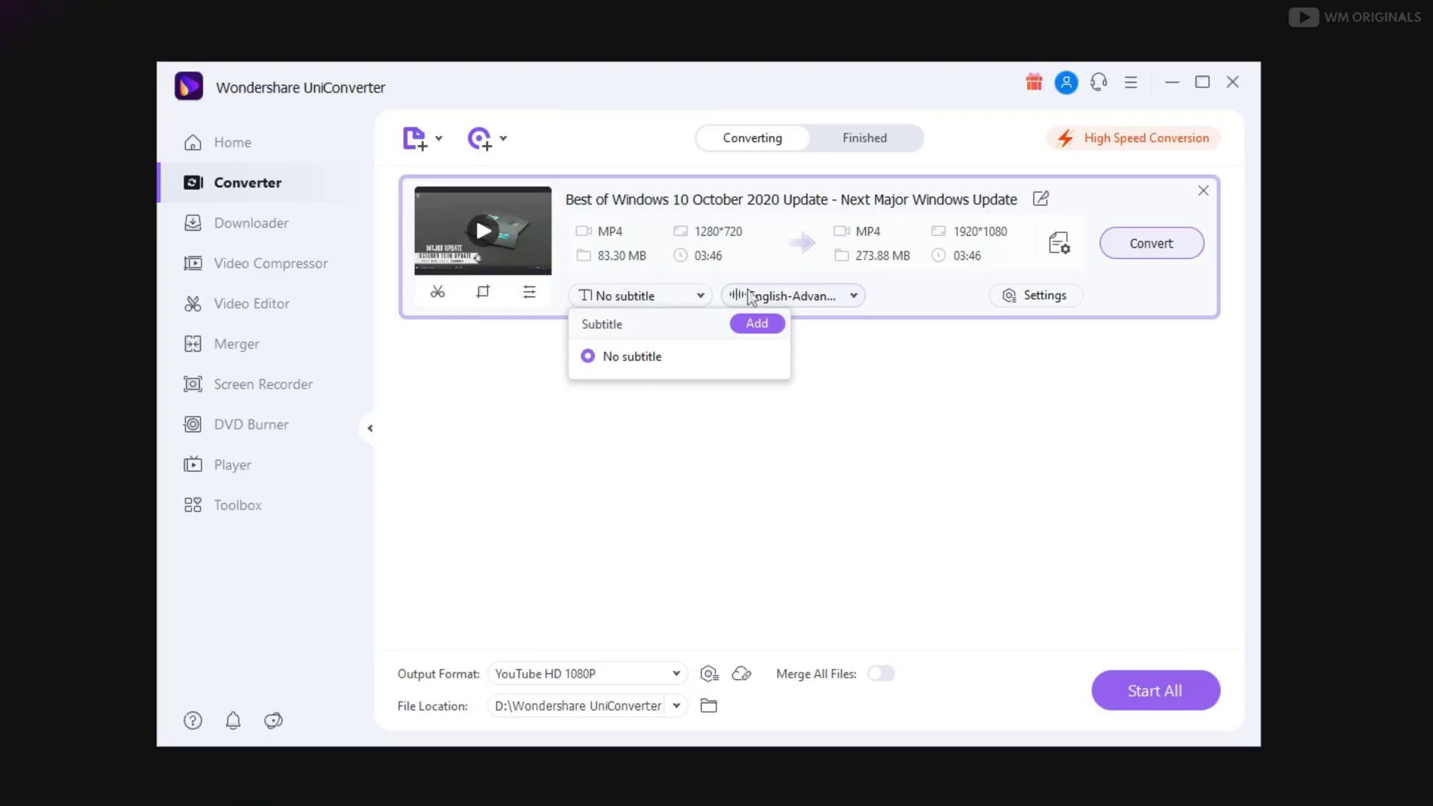
left_click(1027, 297)
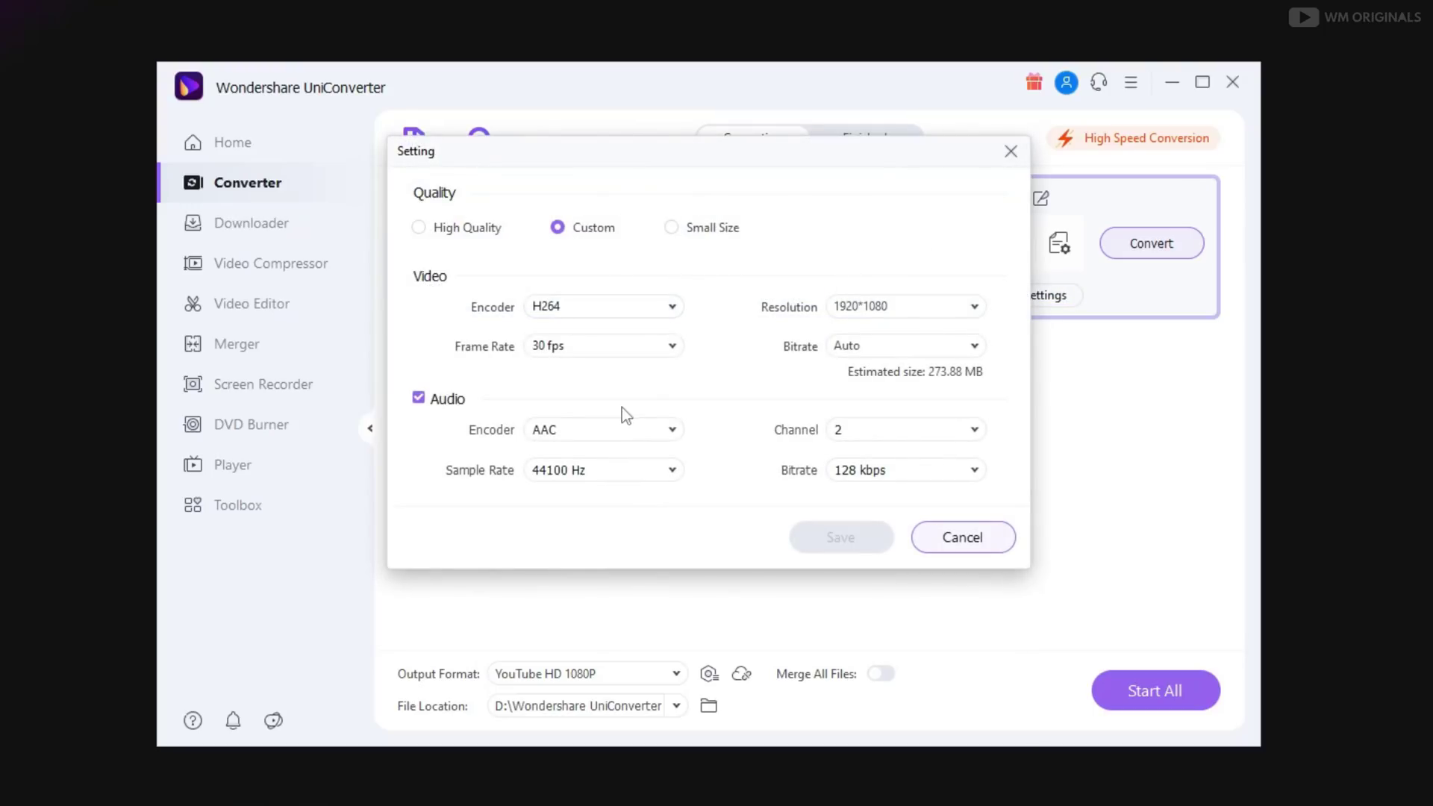
Convert the video to Web Video > YouTube HD 1080P and view the 1920*1080 result in Finished.
left_click(963, 538)
left_click(1060, 243)
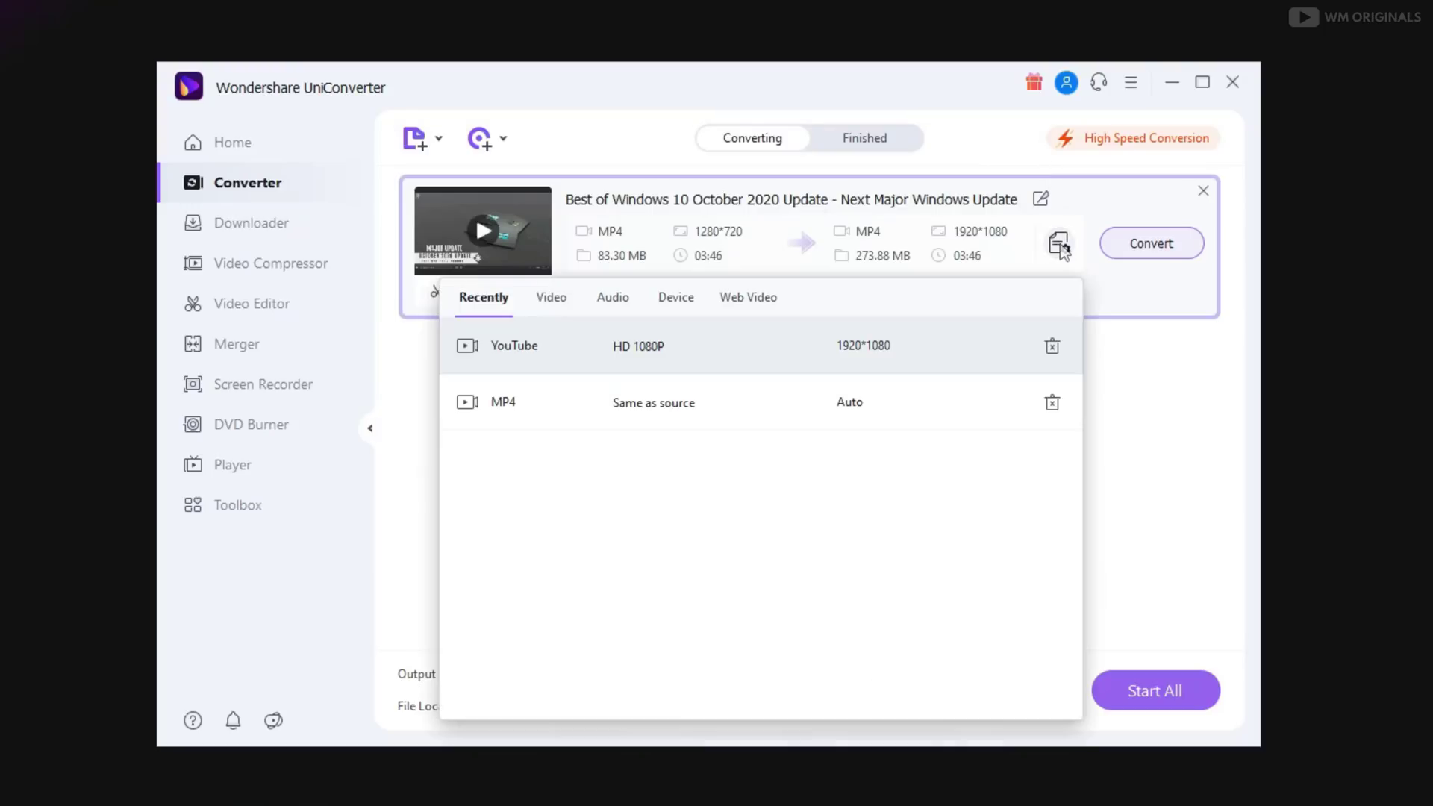
left_click(553, 302)
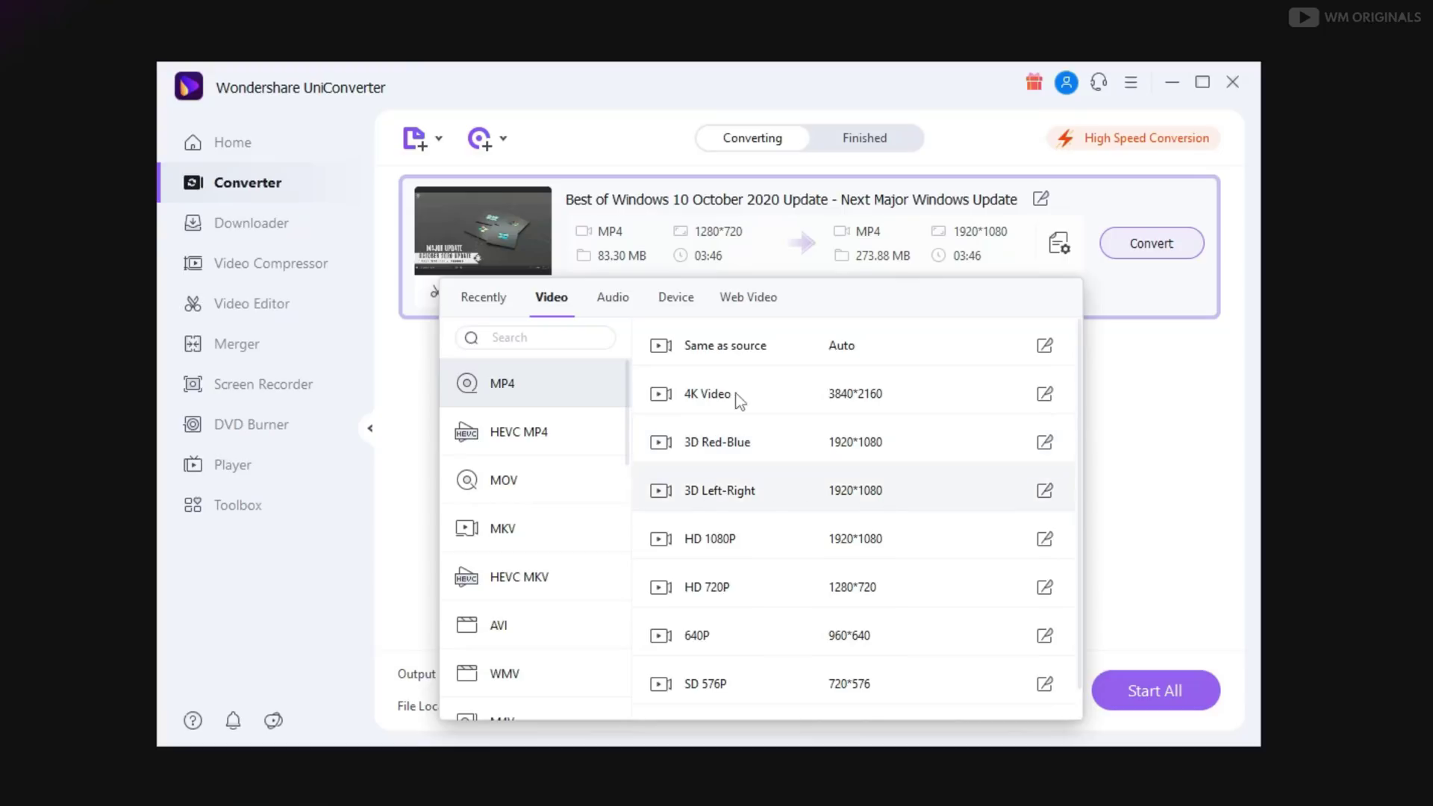
left_click(614, 299)
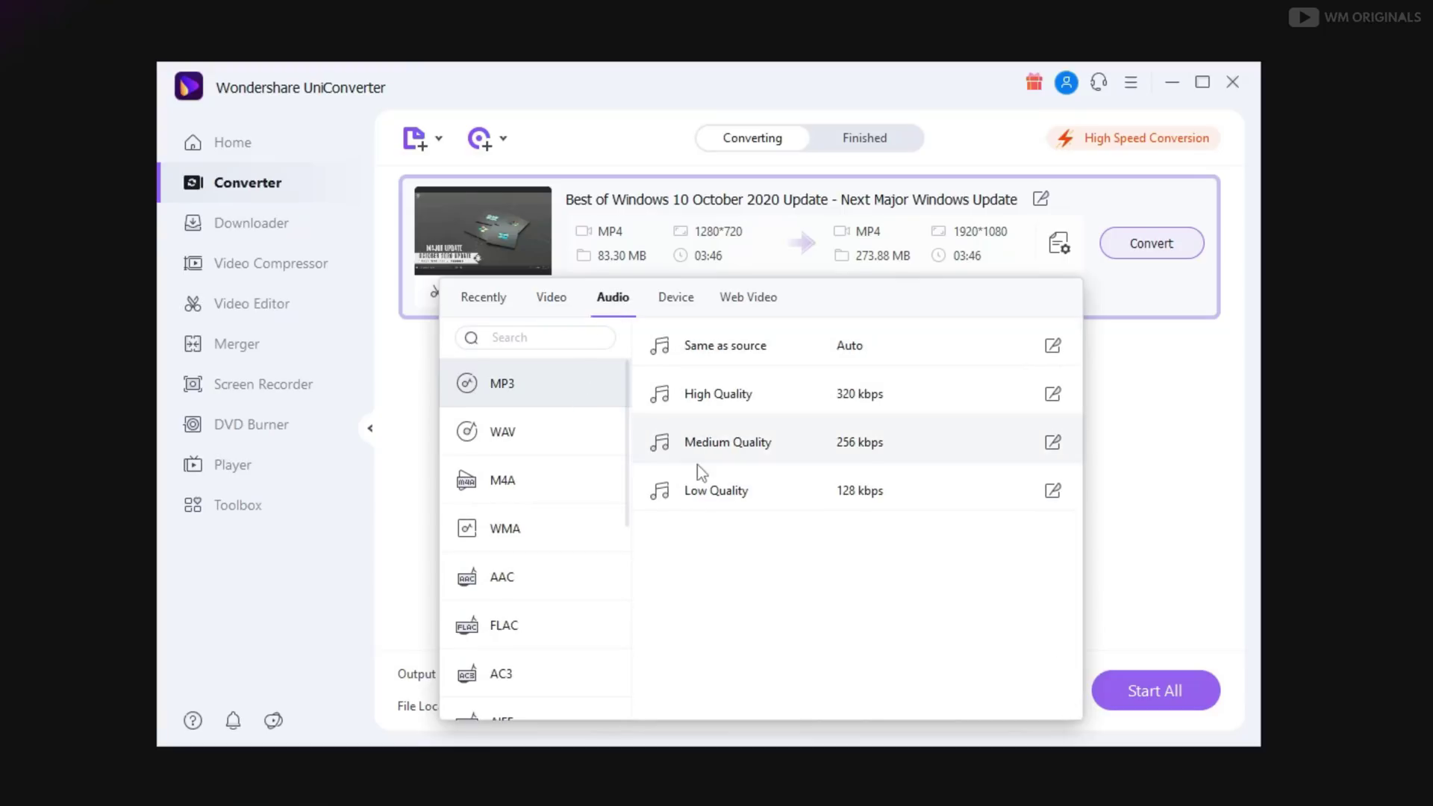
left_click(676, 307)
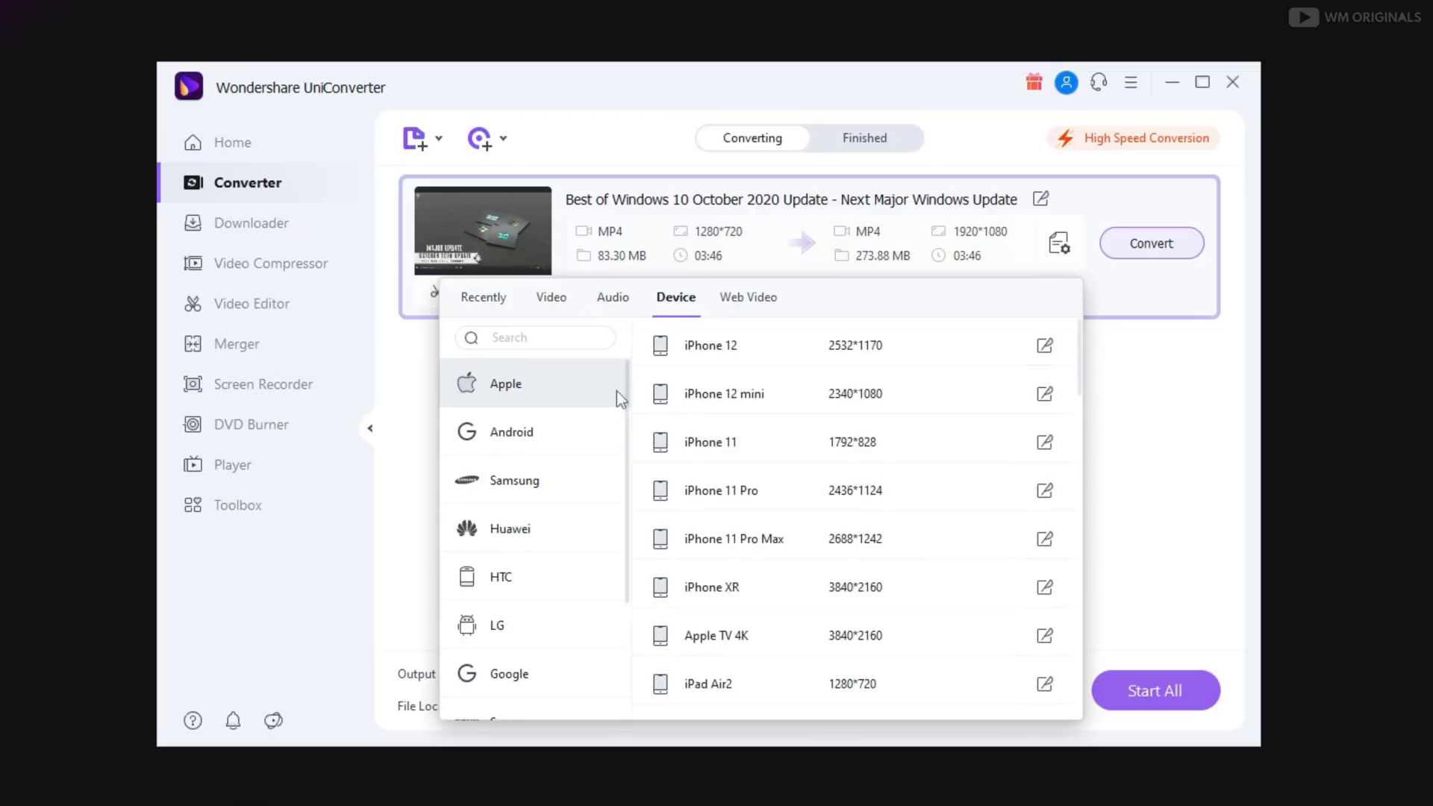
left_click(749, 297)
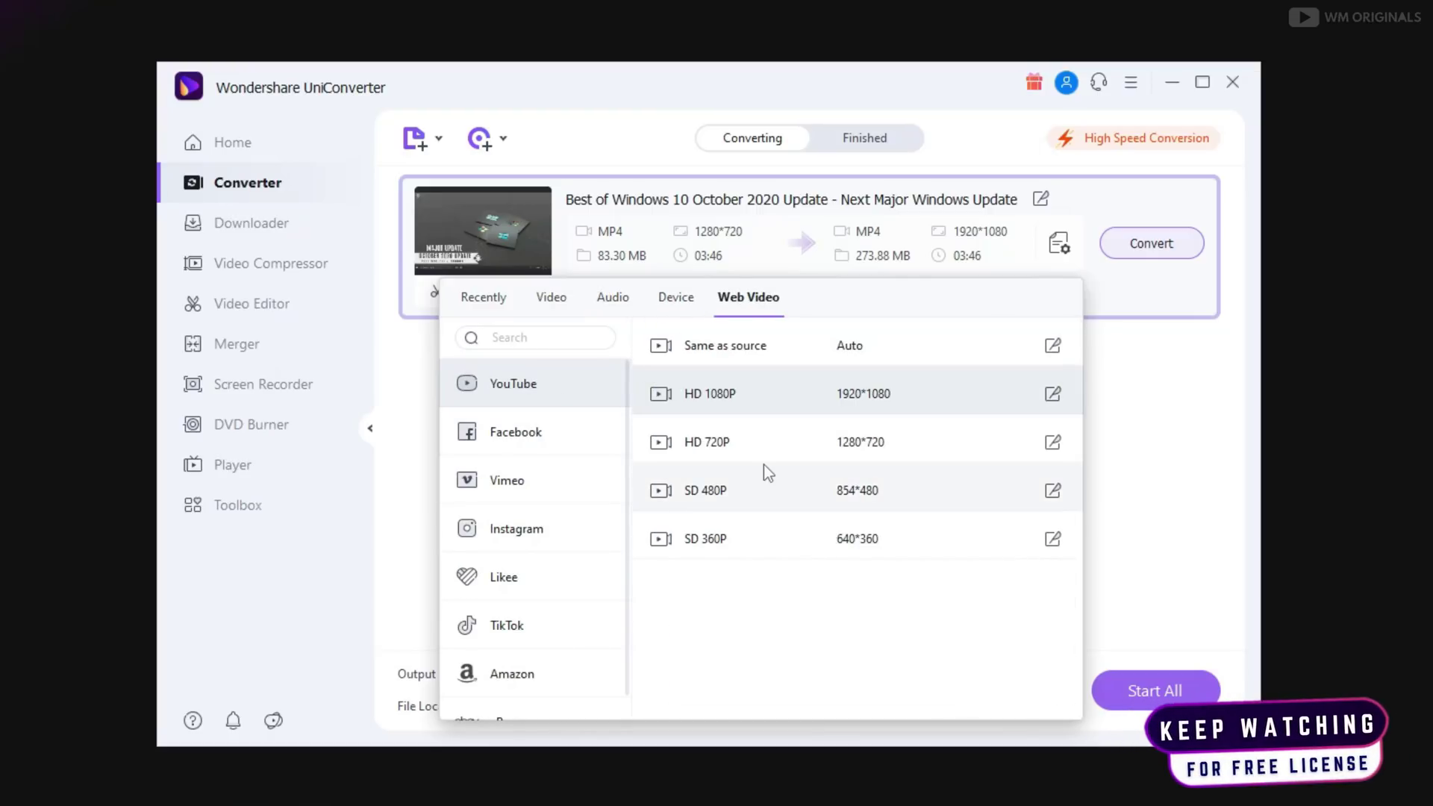
left_click(888, 400)
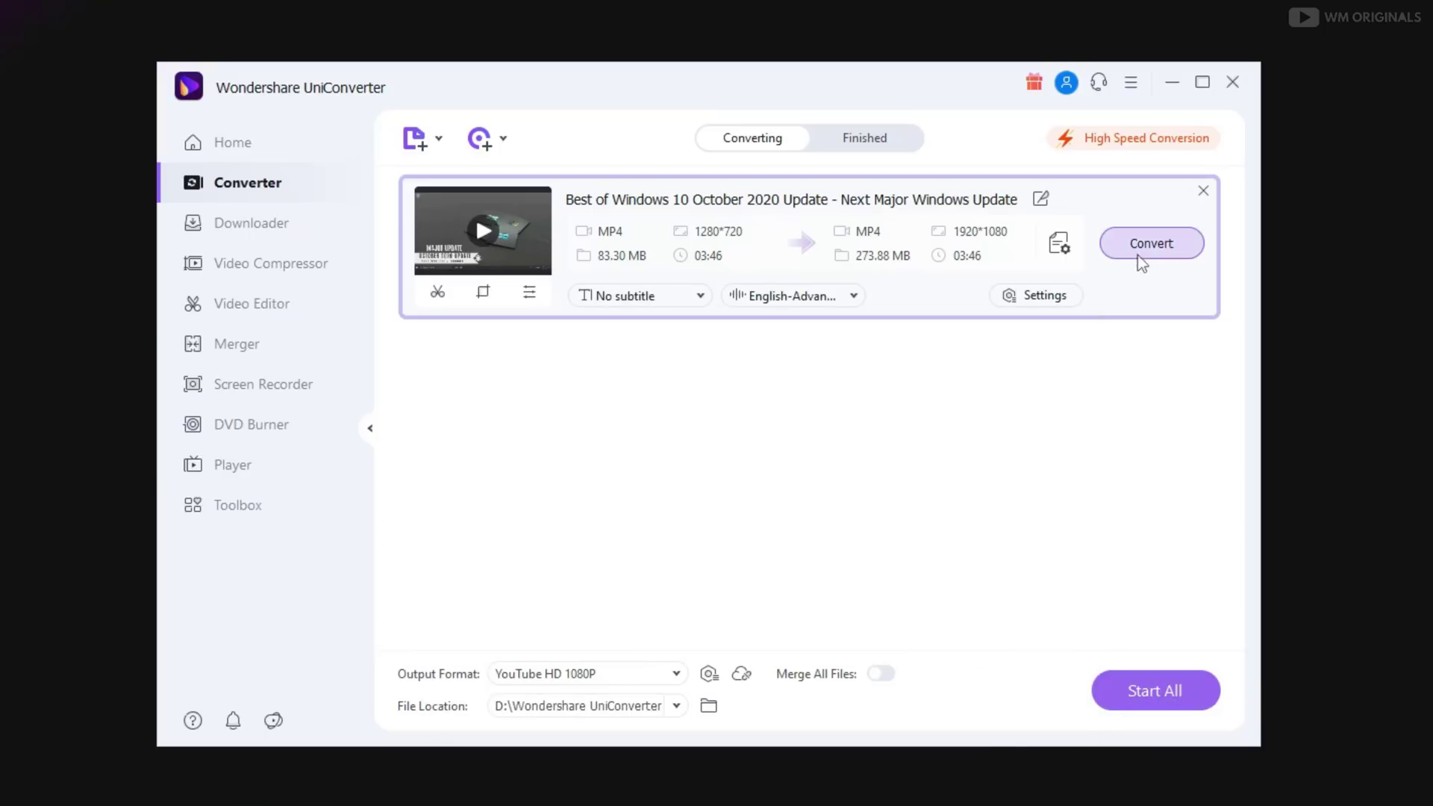
left_click(1145, 248)
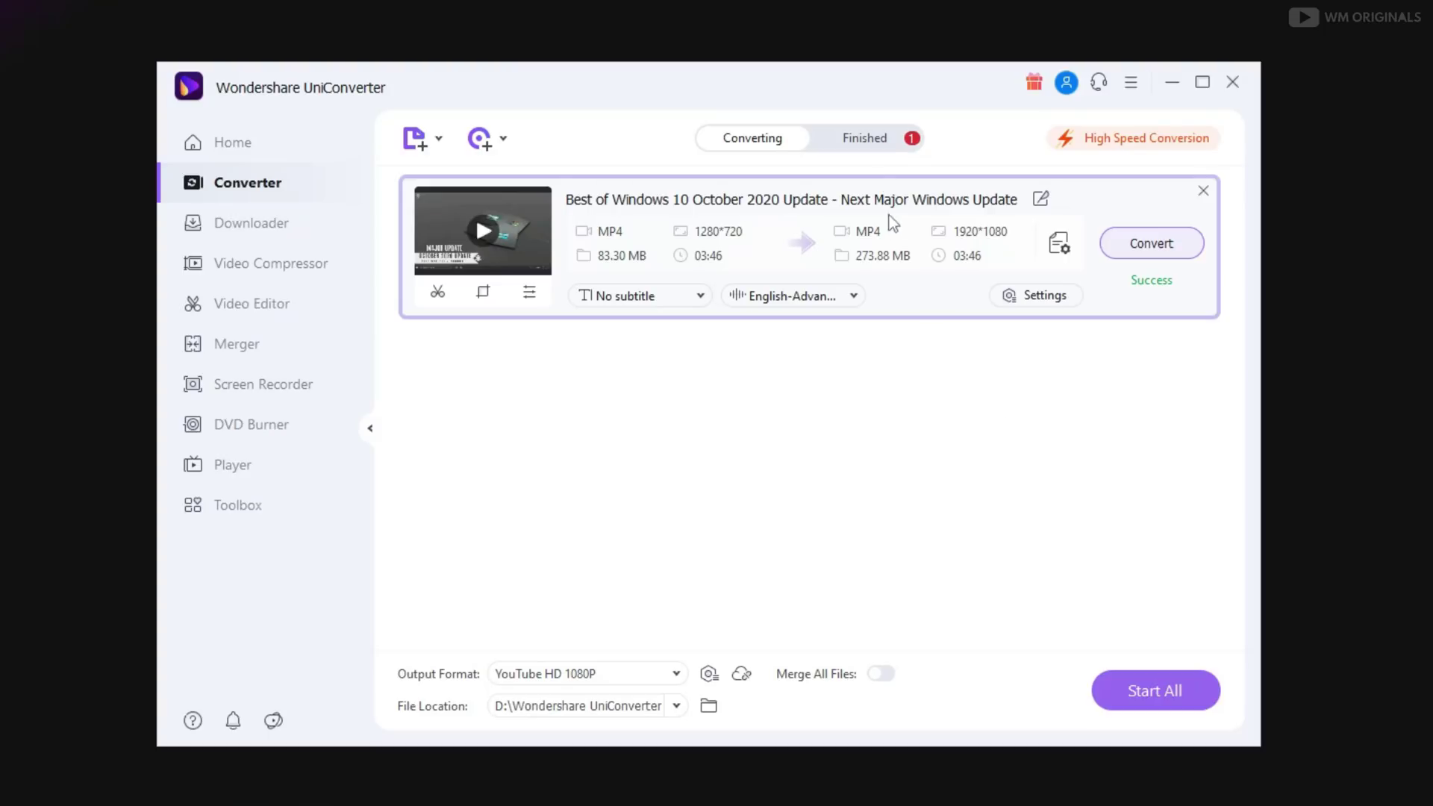
left_click(851, 142)
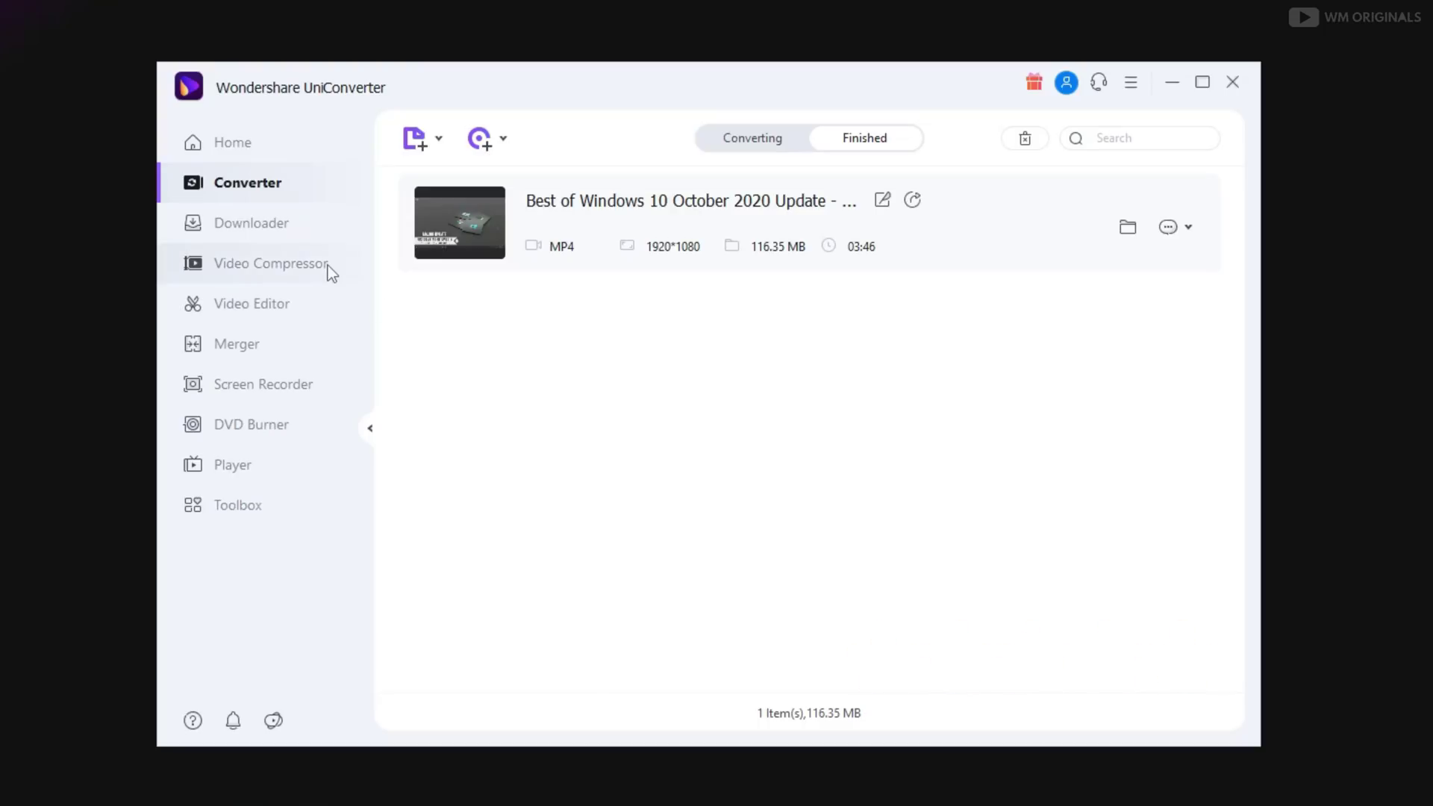
Add the Windows 10 update video to the Video Compressor.
left_click(291, 266)
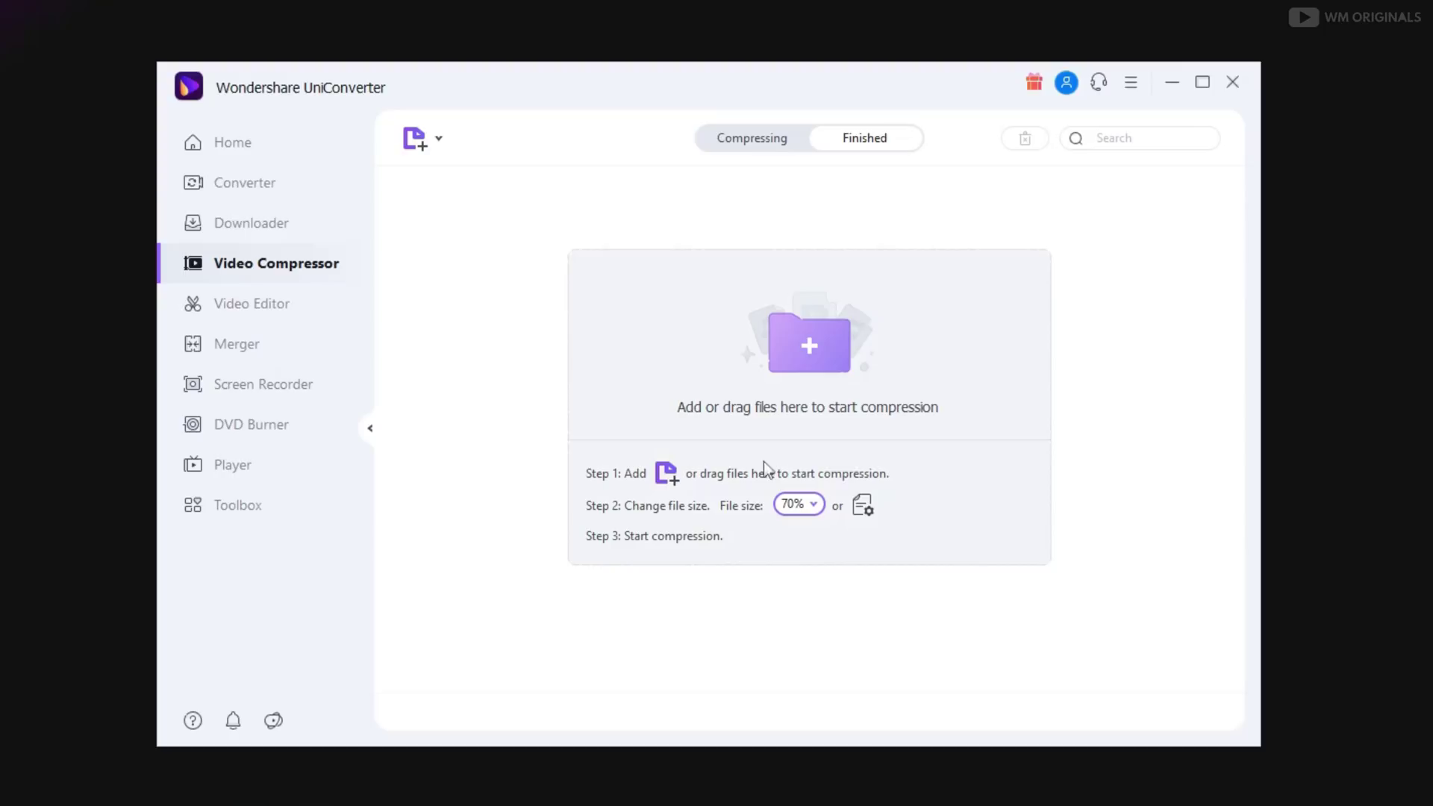
left_click(810, 347)
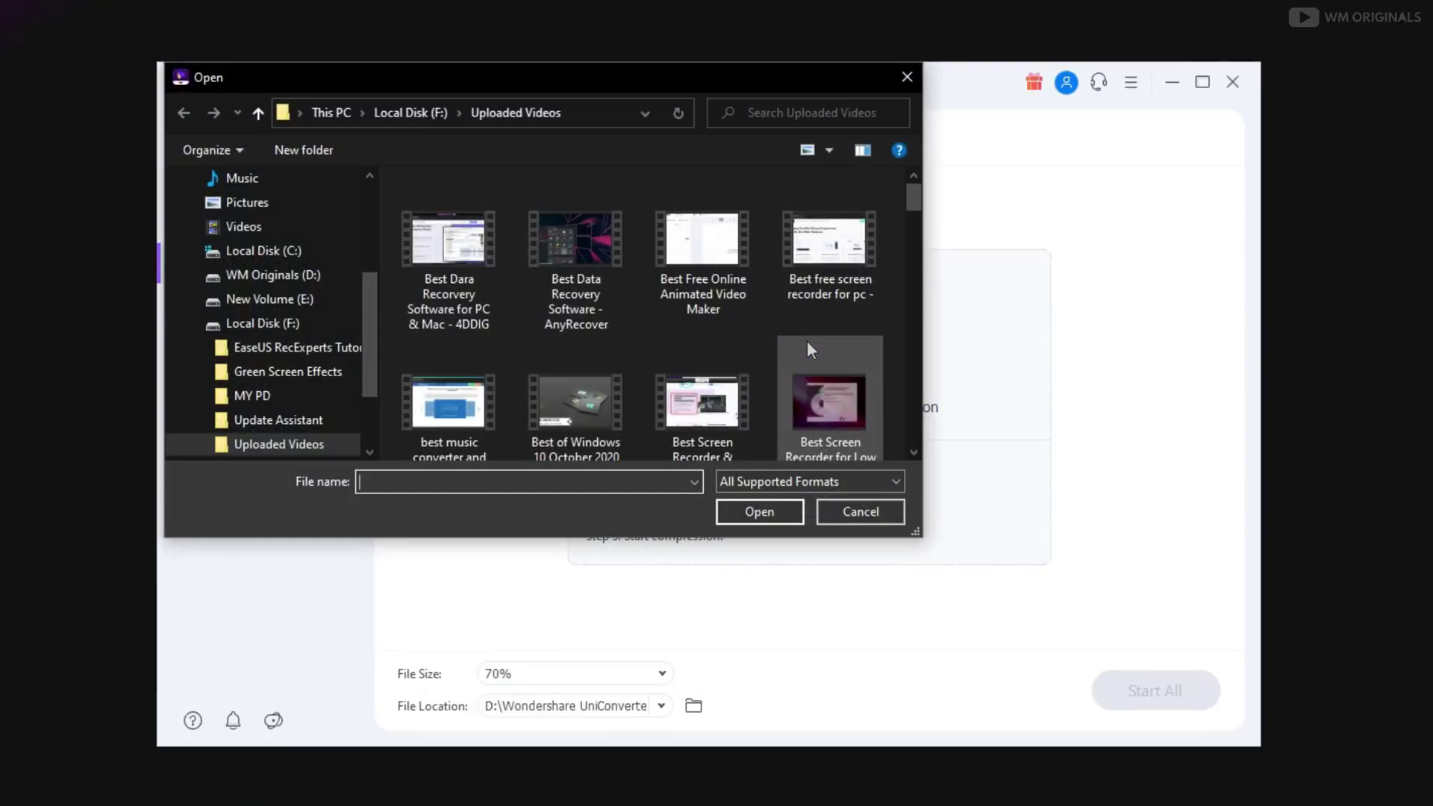
double_click(559, 423)
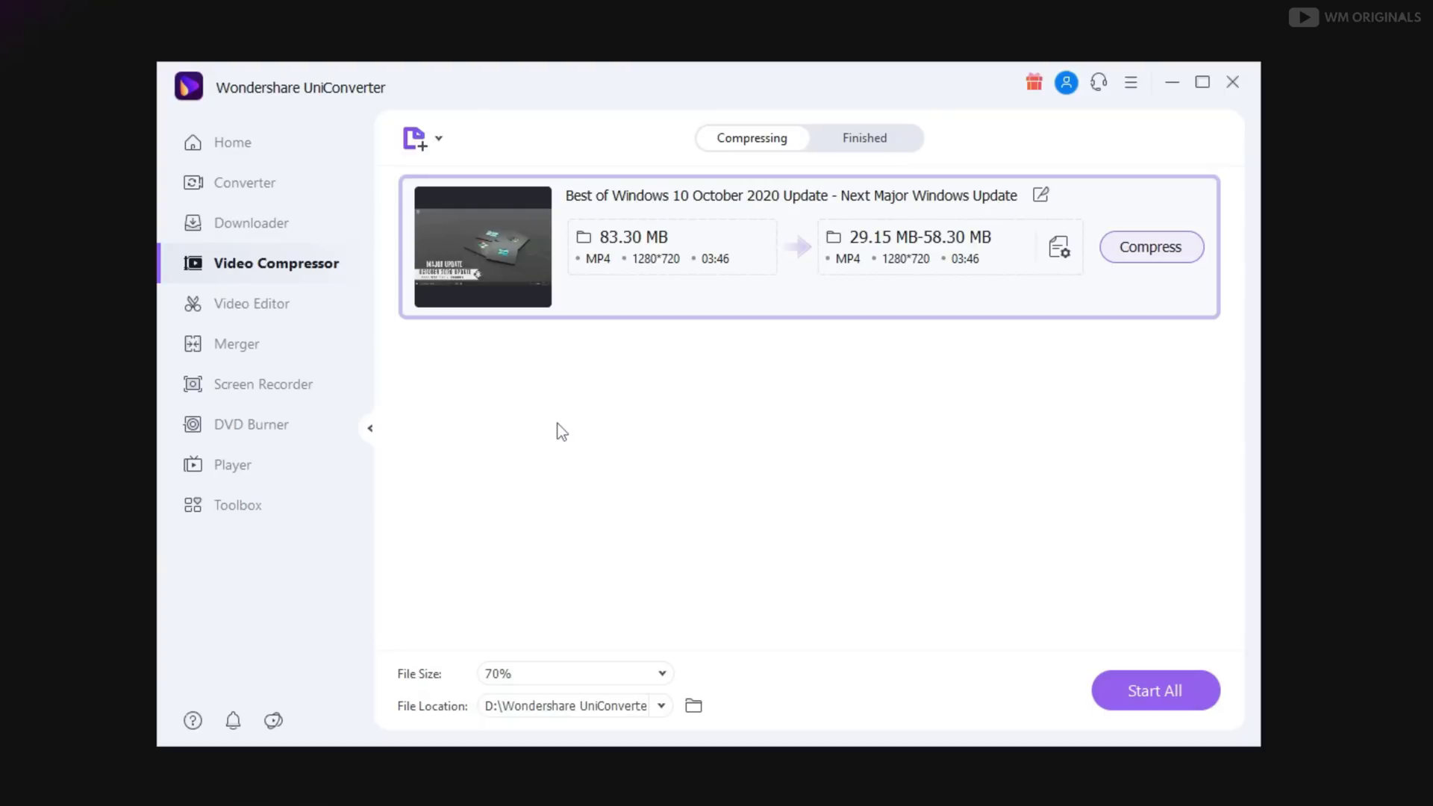
Compress it at 100% quality, MP4 and Auto resolution, then view the 53.33 MB file in Finished.
left_click(1060, 248)
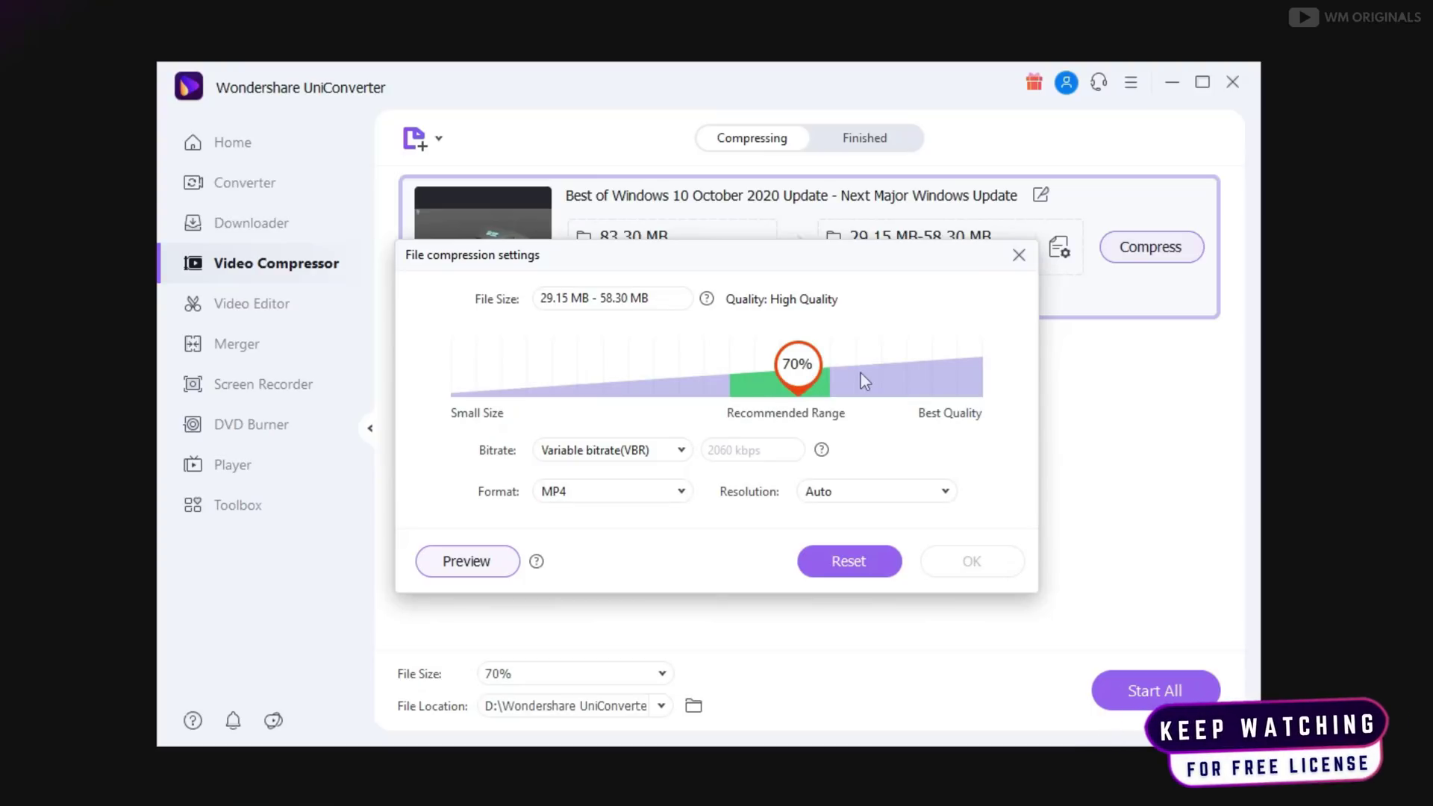
left_click_drag(797, 374, 982, 365)
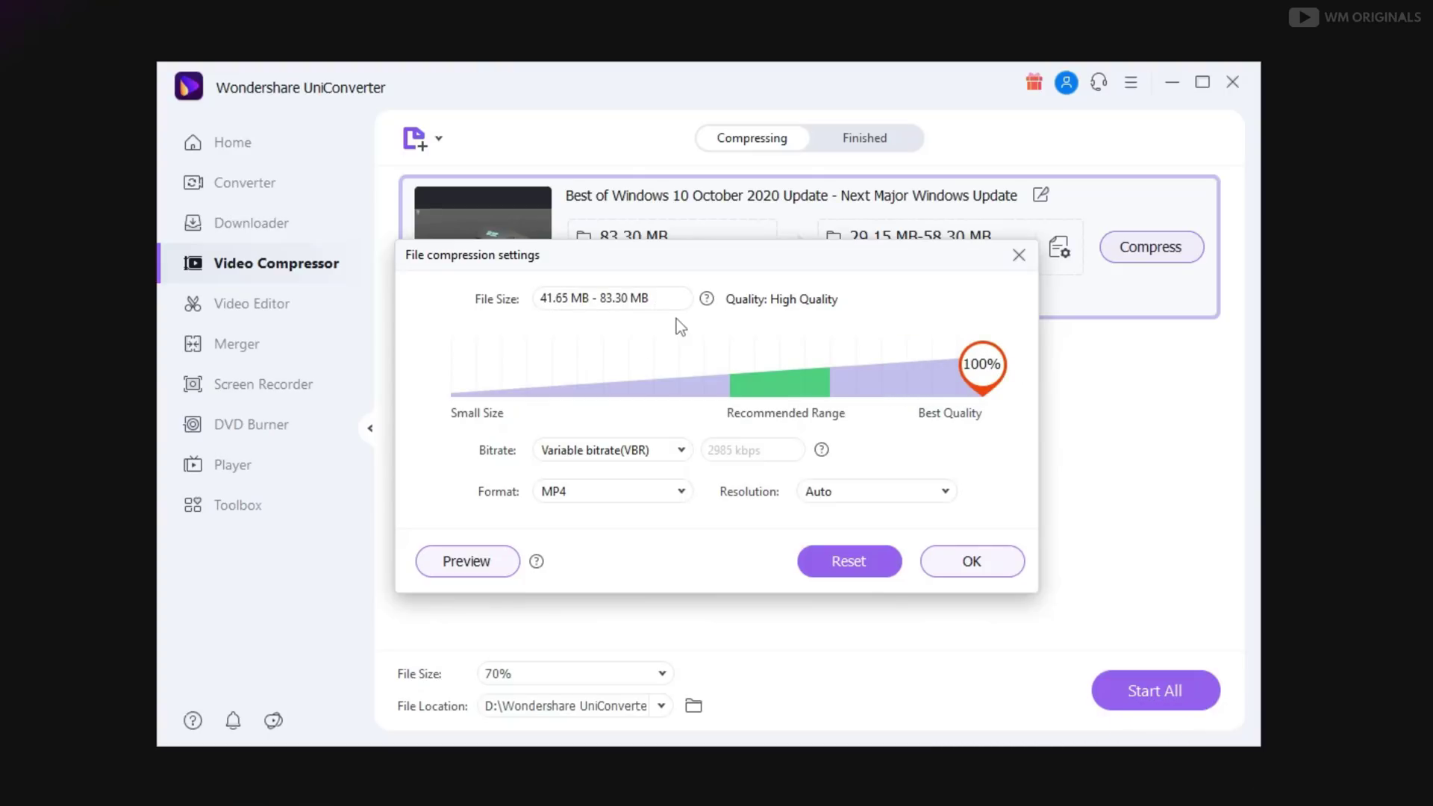
left_click(639, 491)
left_click(593, 479)
left_click(826, 498)
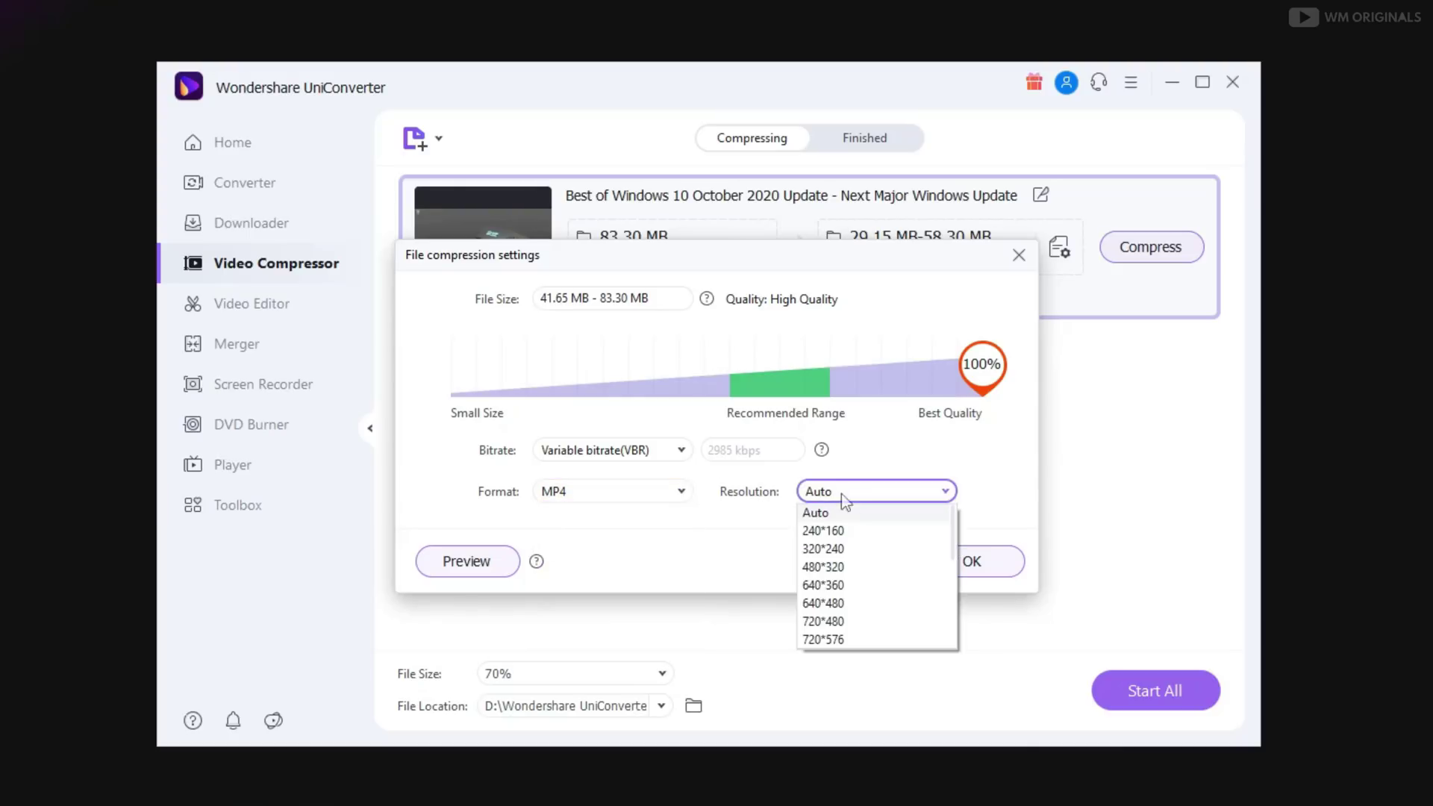
left_click(908, 494)
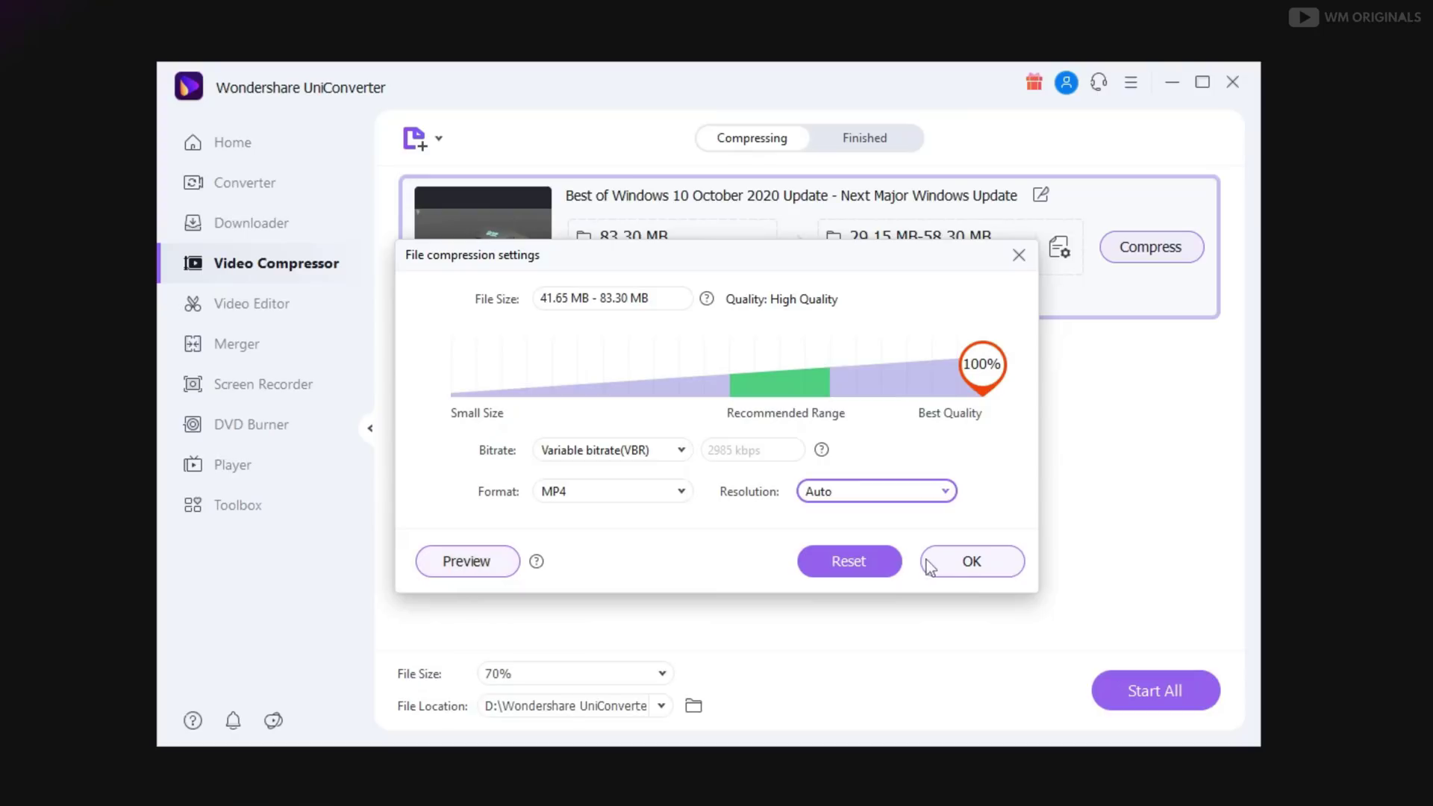
left_click(958, 561)
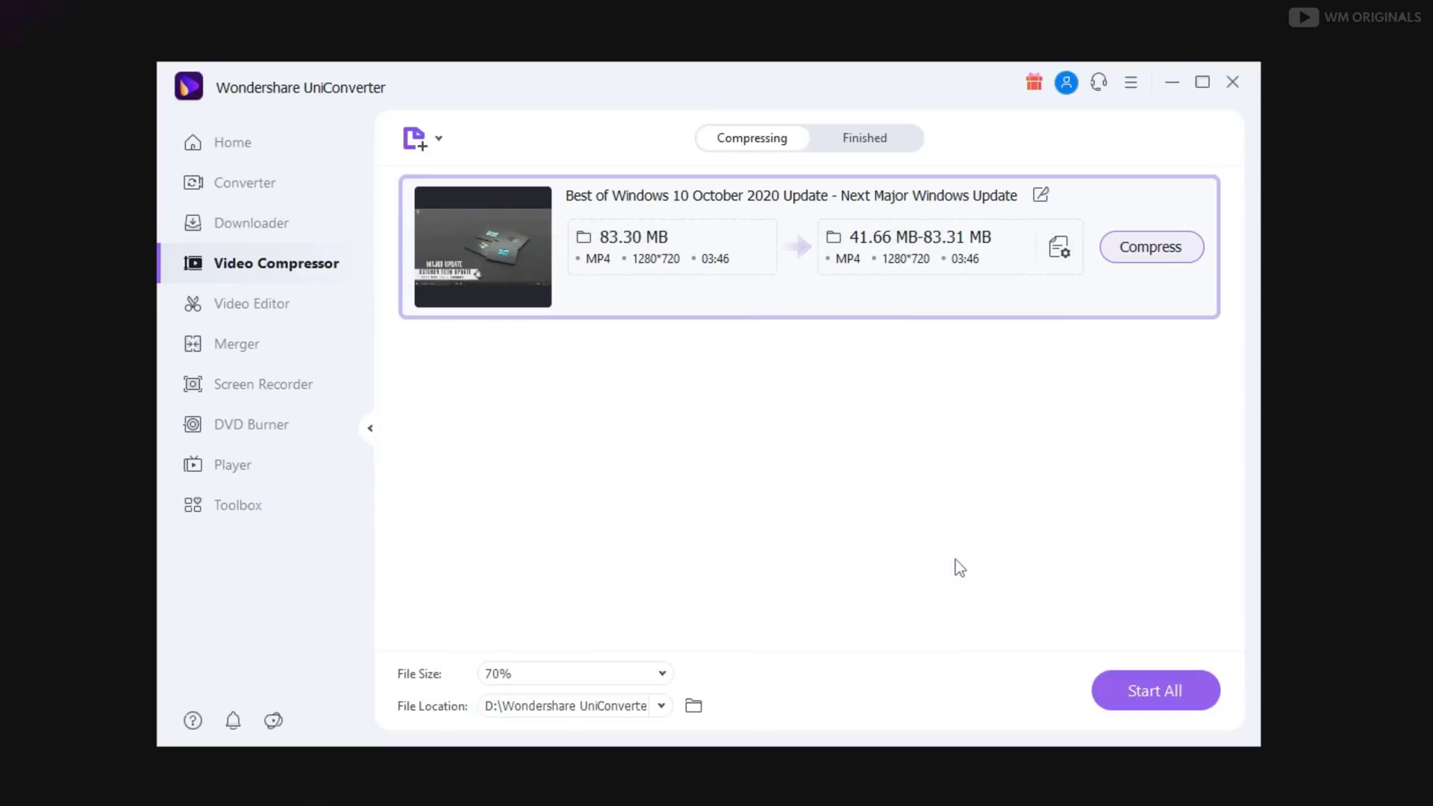
left_click(1118, 248)
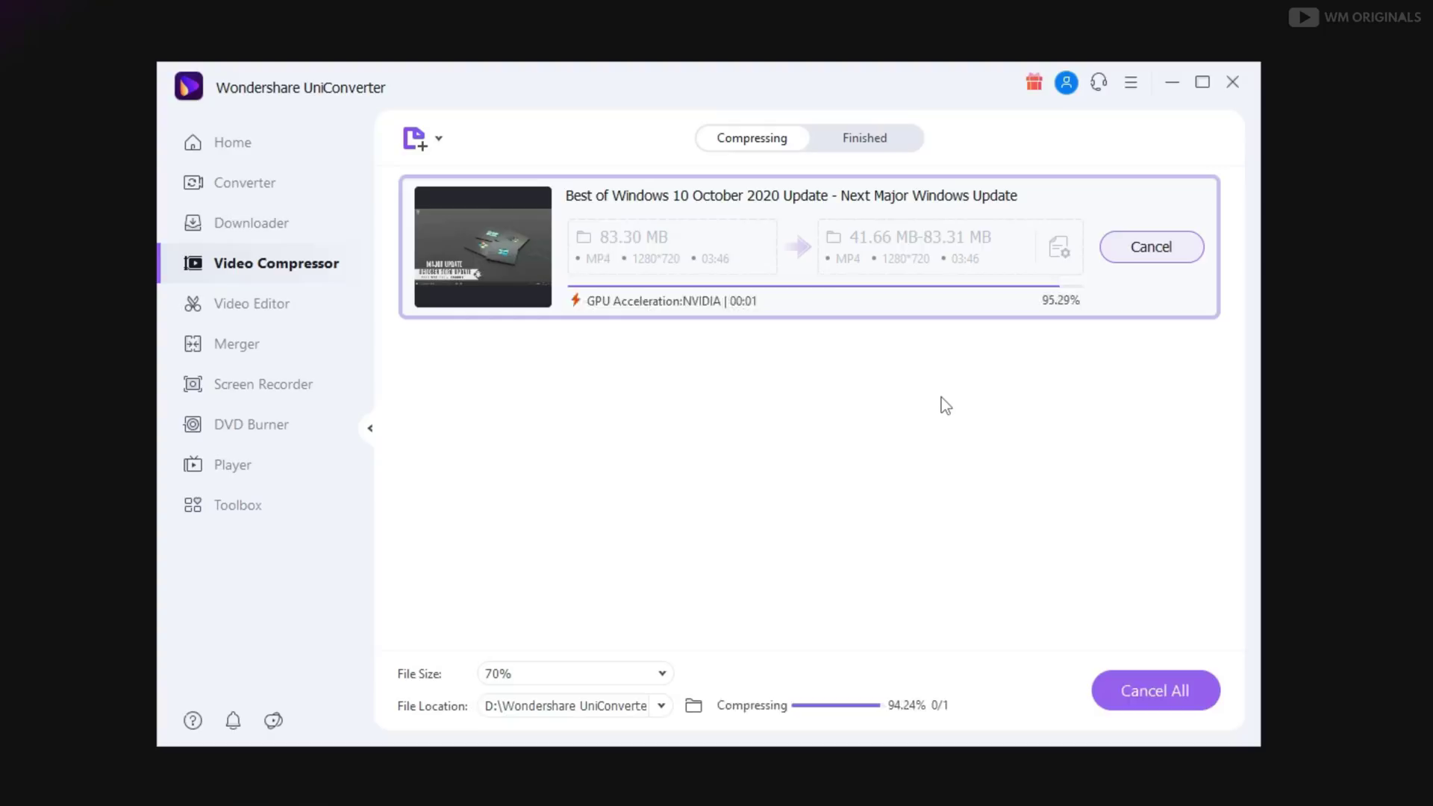
left_click(878, 144)
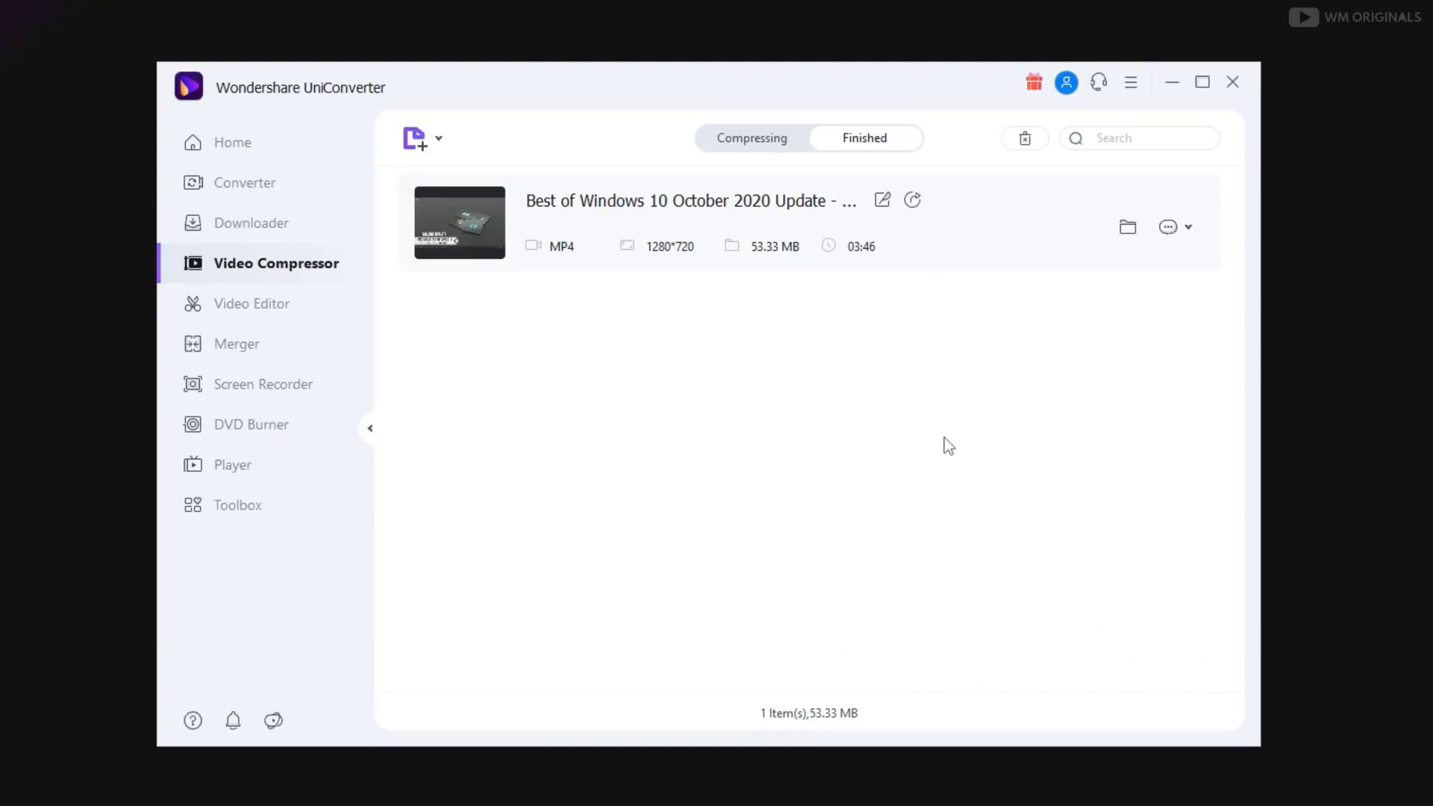
Dismiss the Player's default-player banner and open the Toolbox grid of tools.
left_click(291, 466)
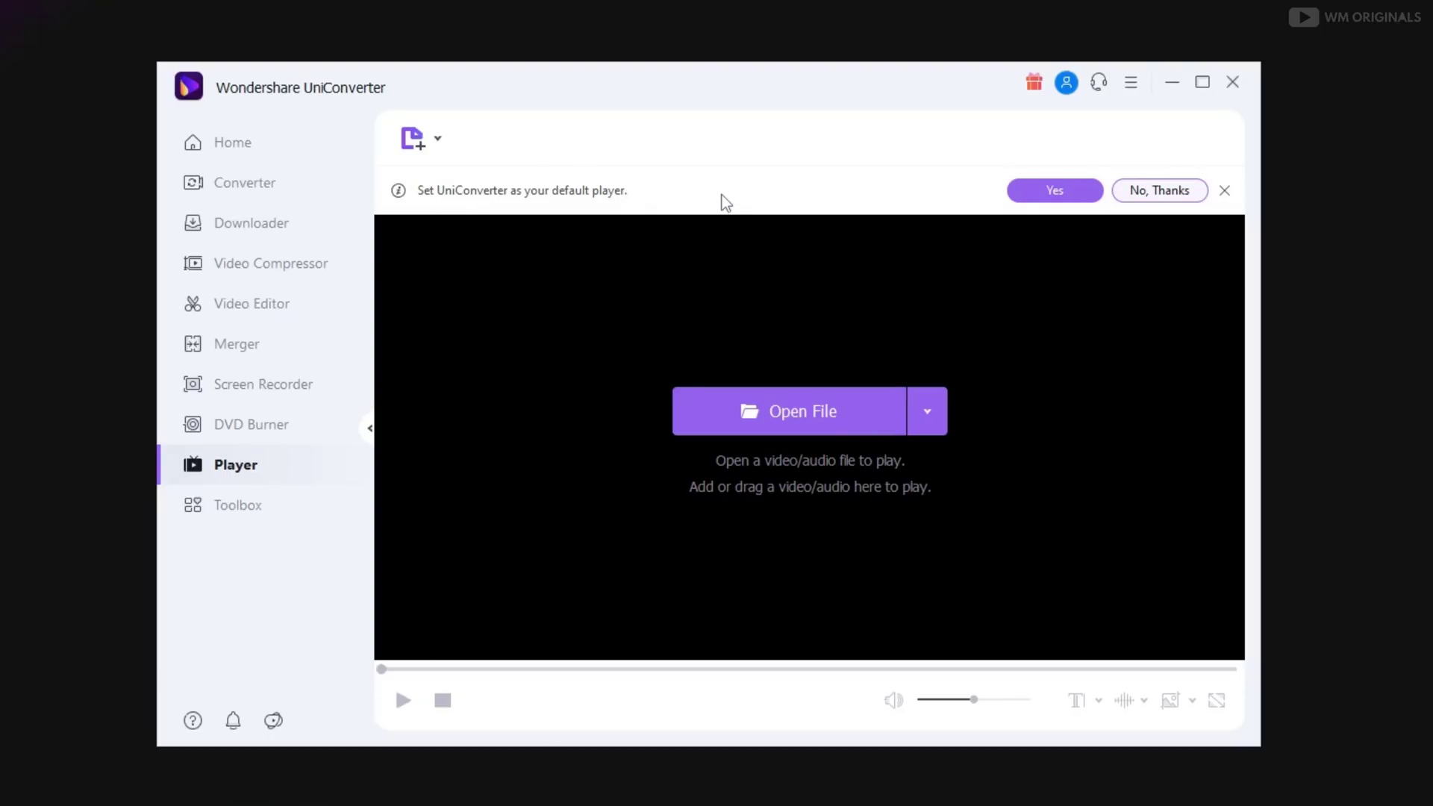
left_click(1036, 191)
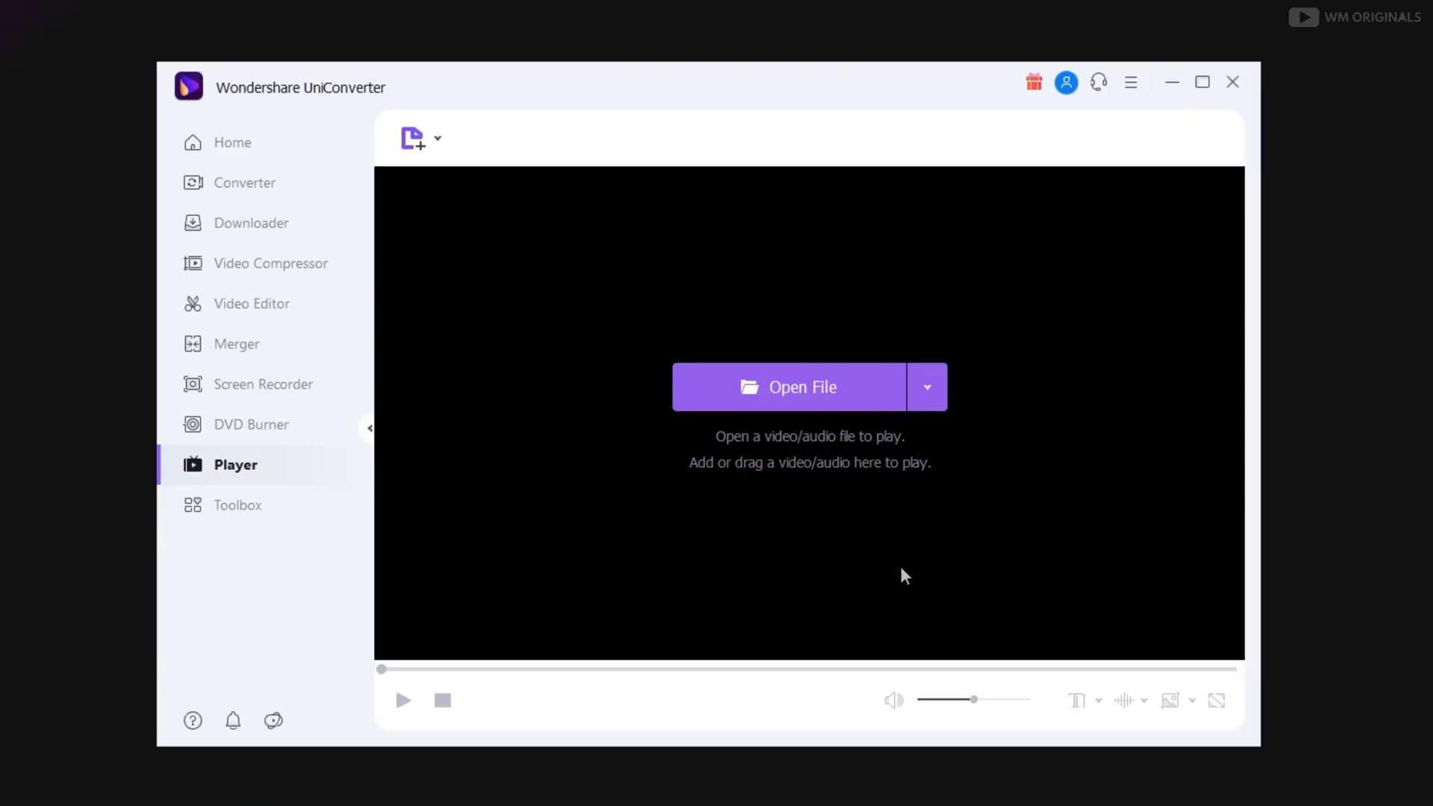
left_click(280, 513)
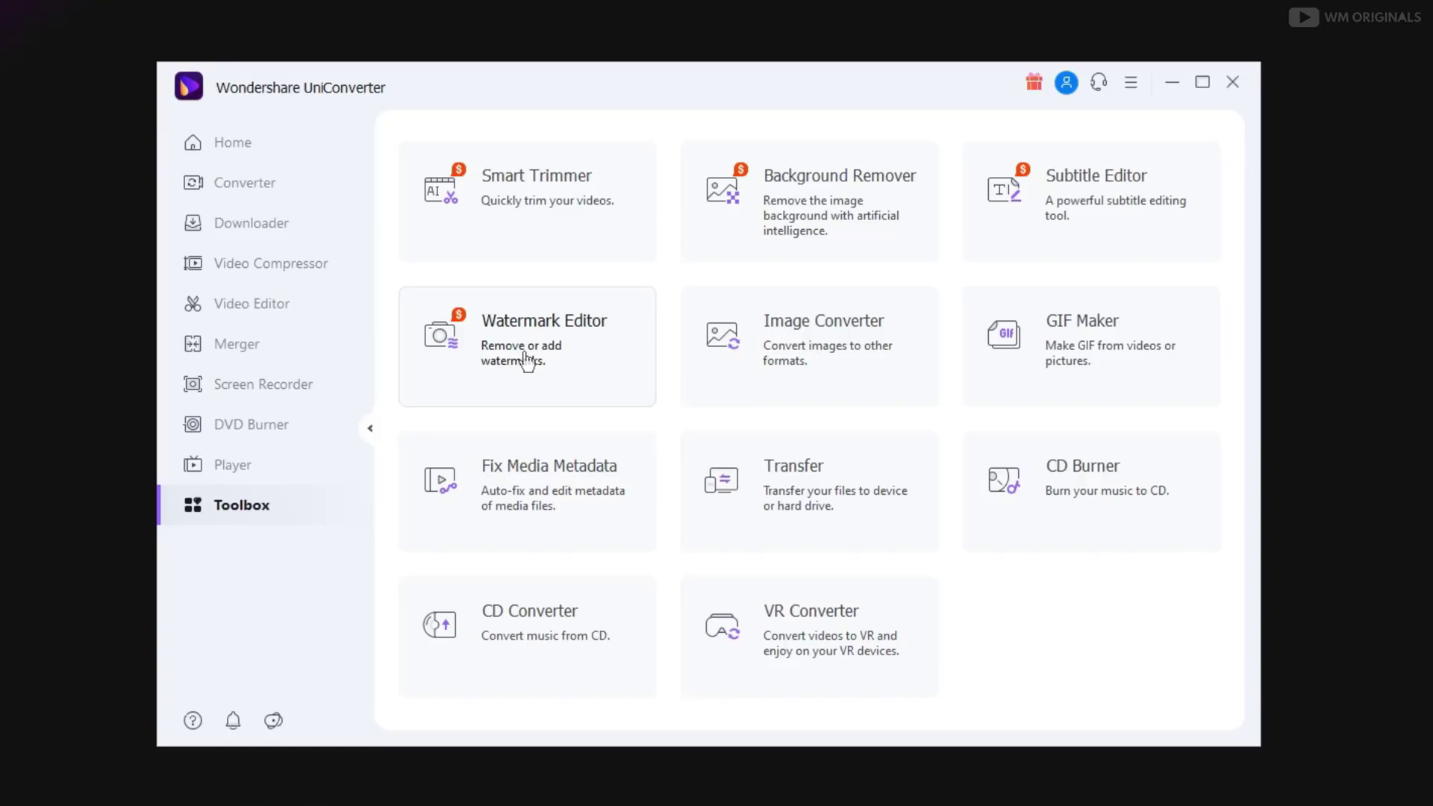
left_click(286, 231)
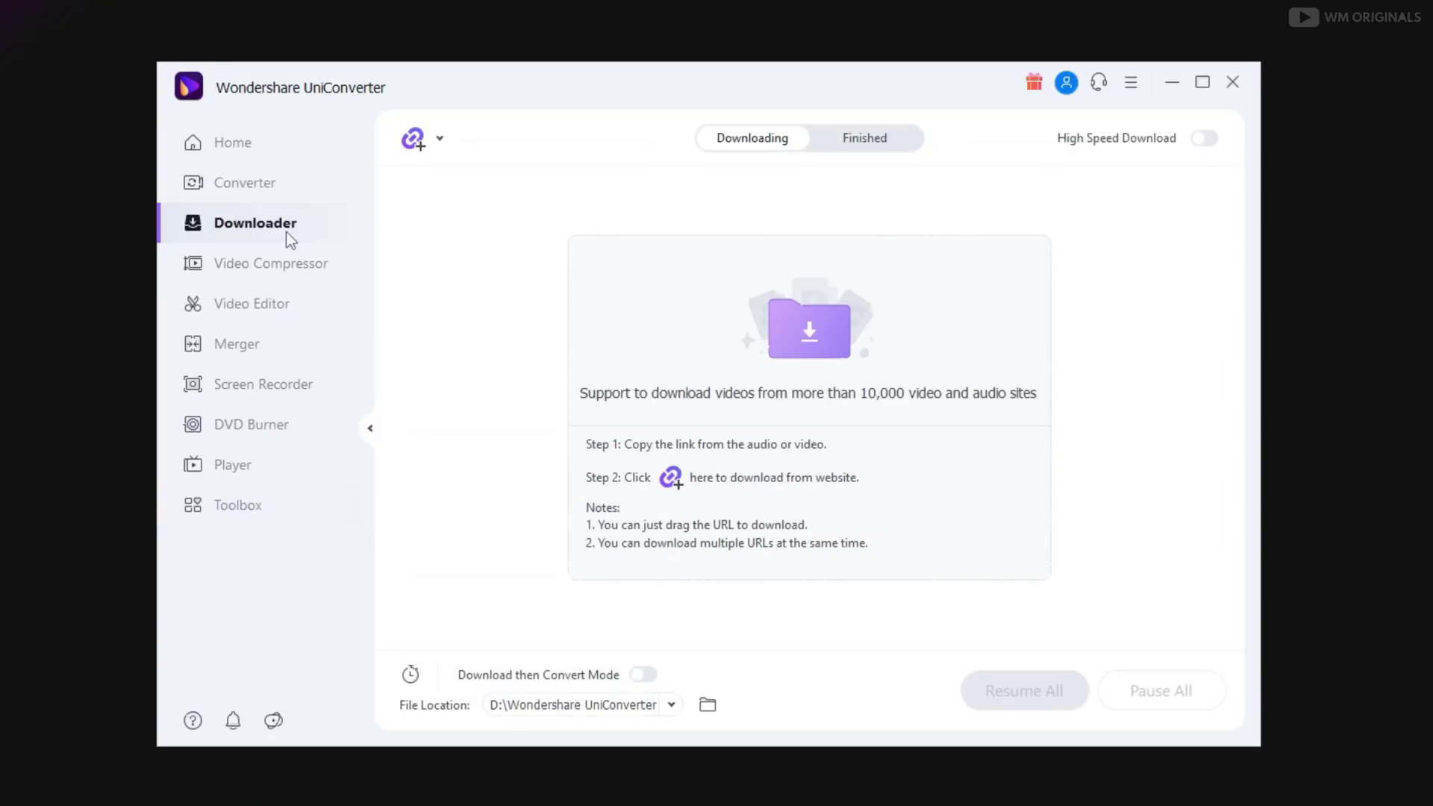
left_click(336, 311)
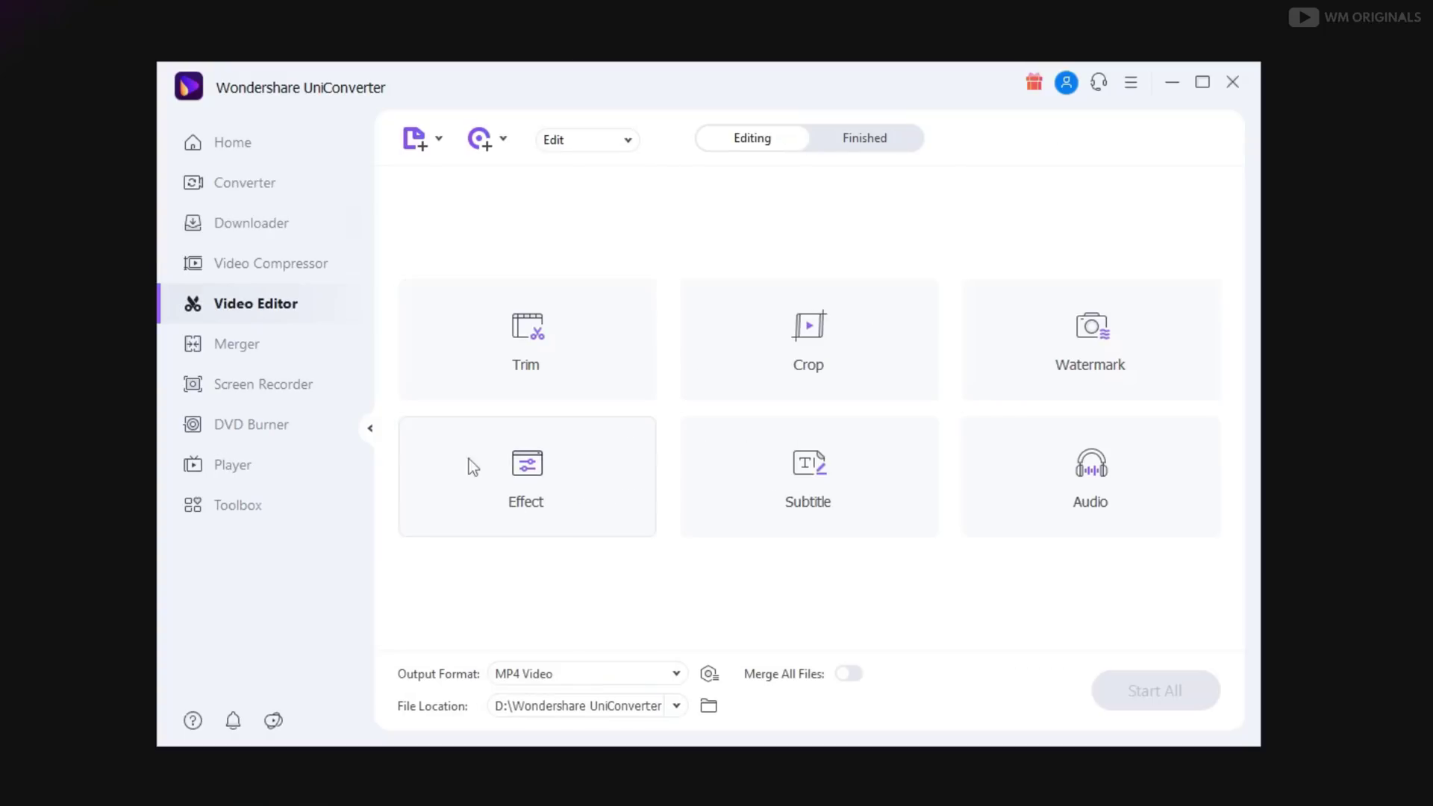
left_click(309, 354)
left_click(321, 392)
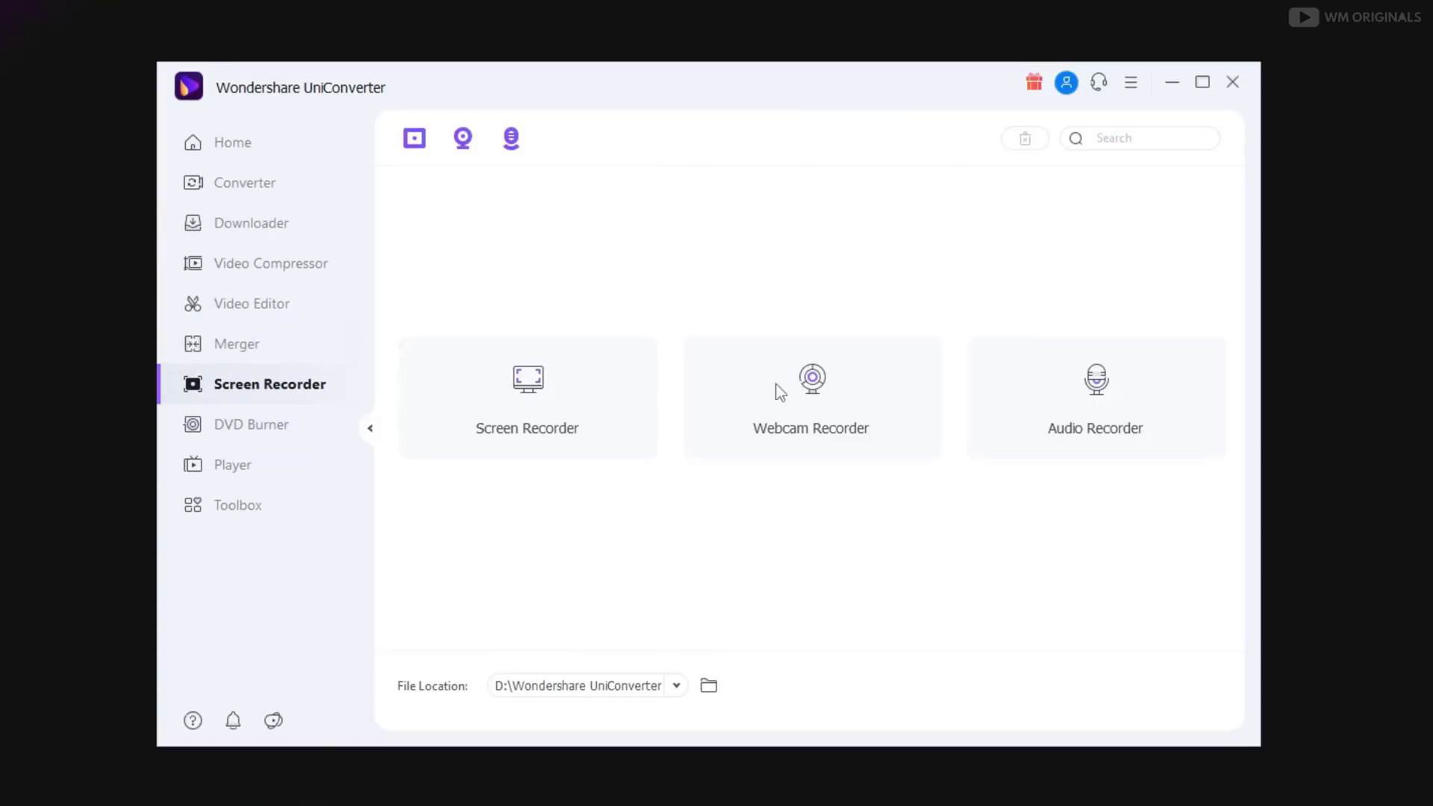
left_click(257, 423)
left_click(258, 509)
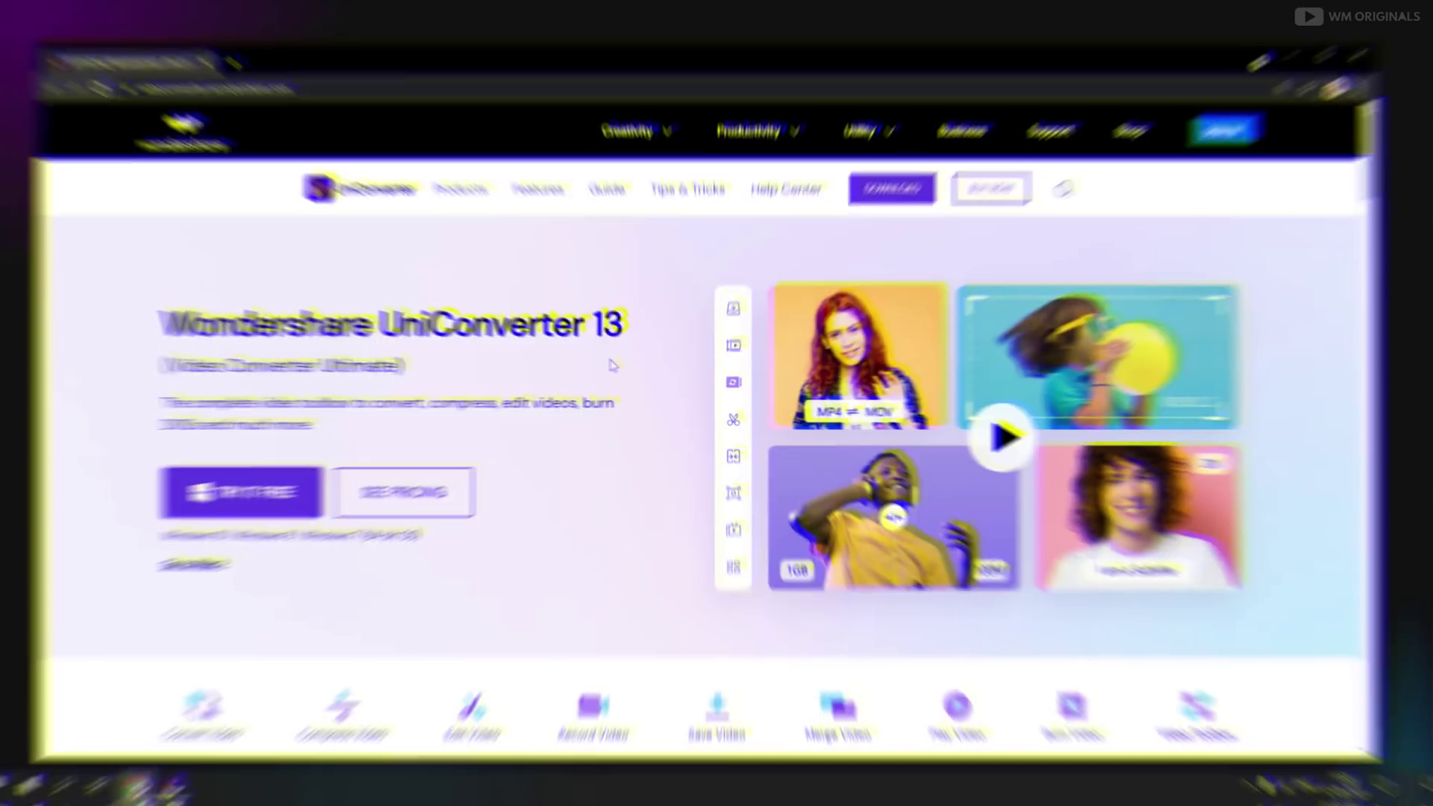
Use SEE PRICING on videoconverter.wondershare.com to view the Windows individual plans.
left_click(418, 492)
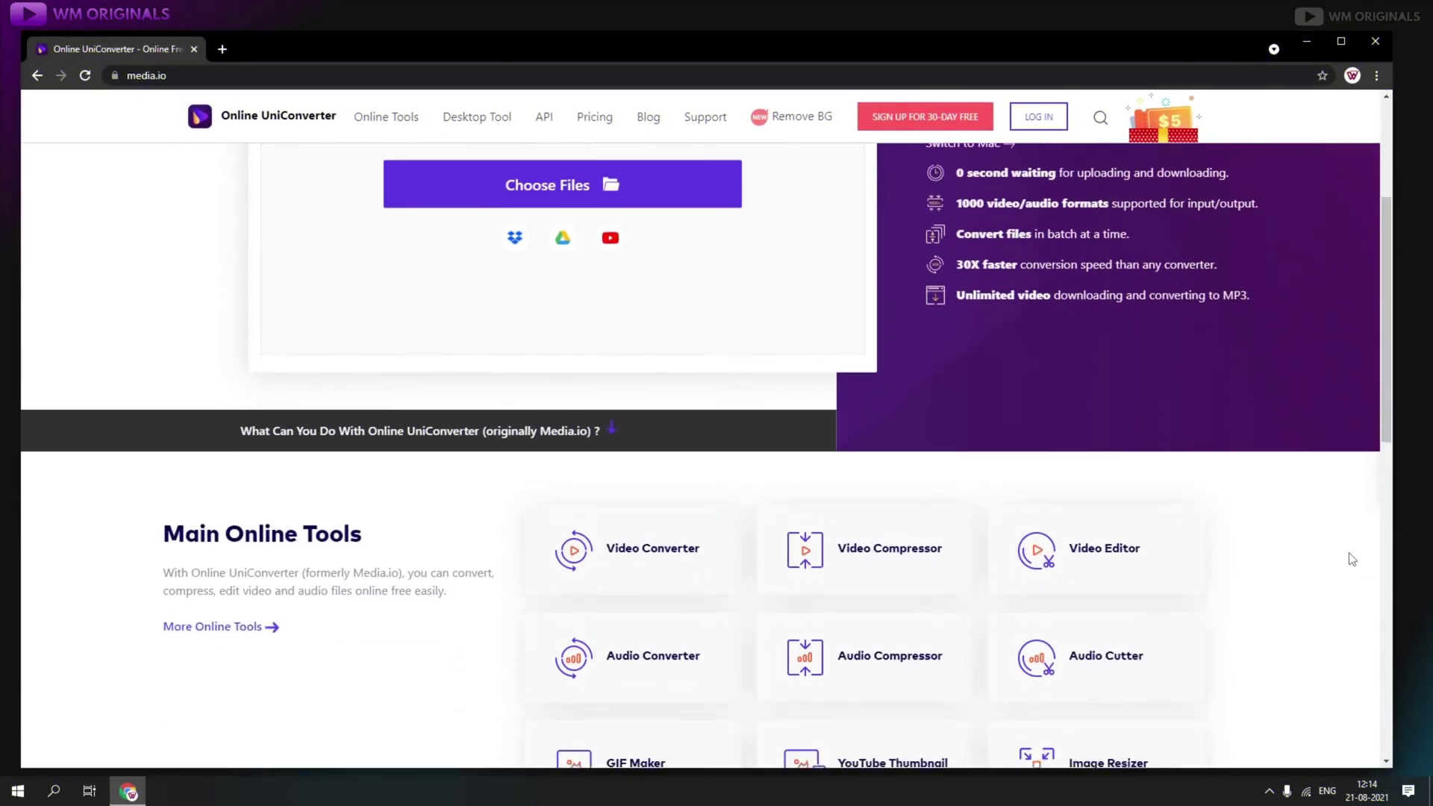
scroll(1352, 559, "up", 2)
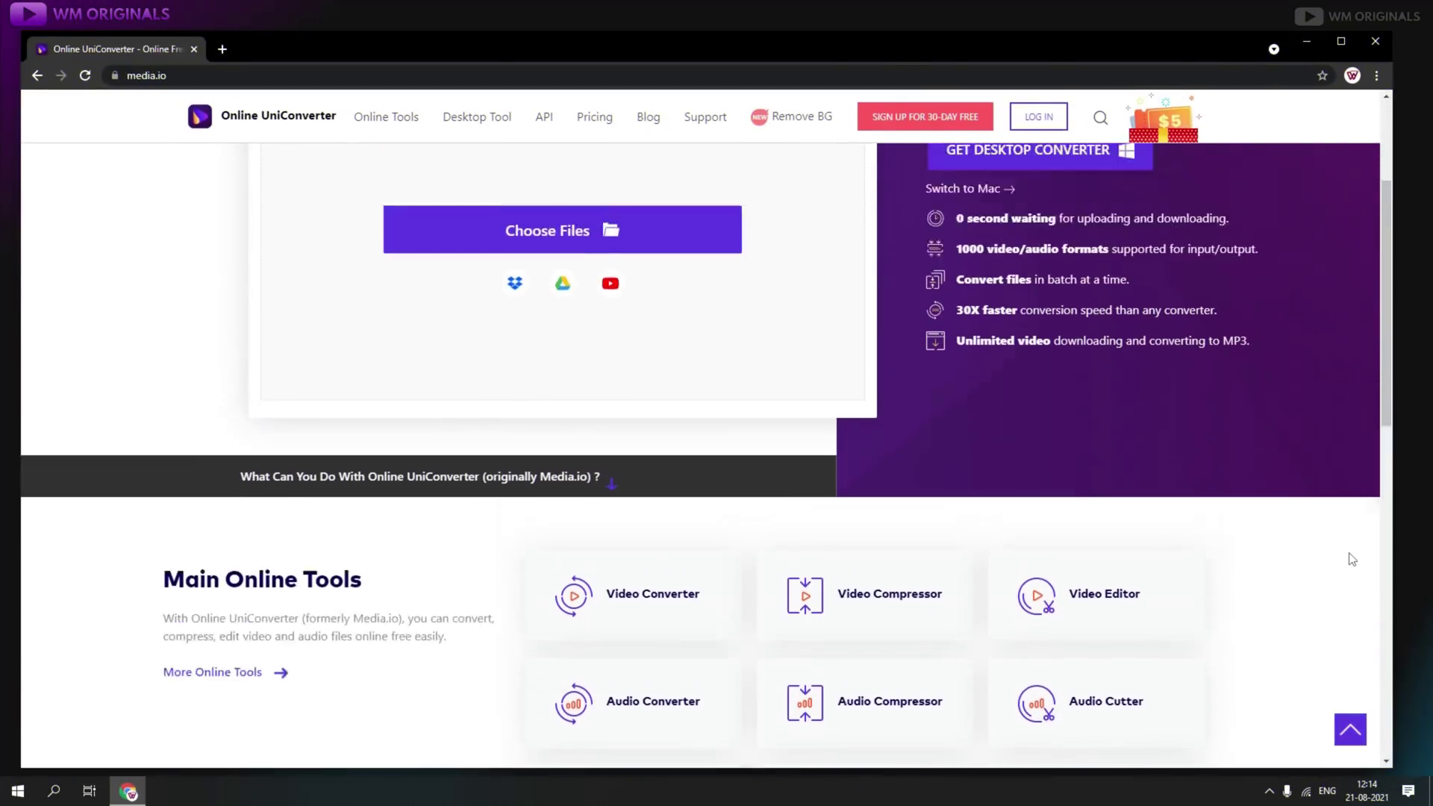